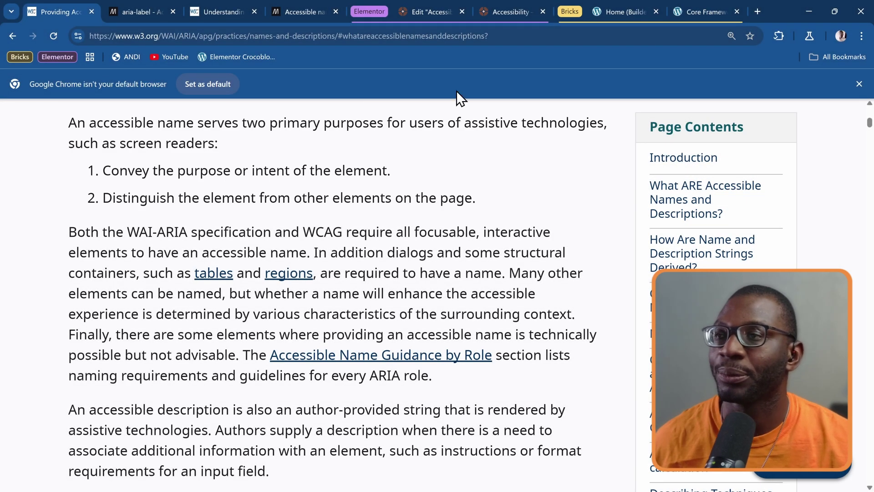
Compare the Elementor lock icon link against the WCAG 4.1.2 Name, Role, Value guidance.
click(428, 11)
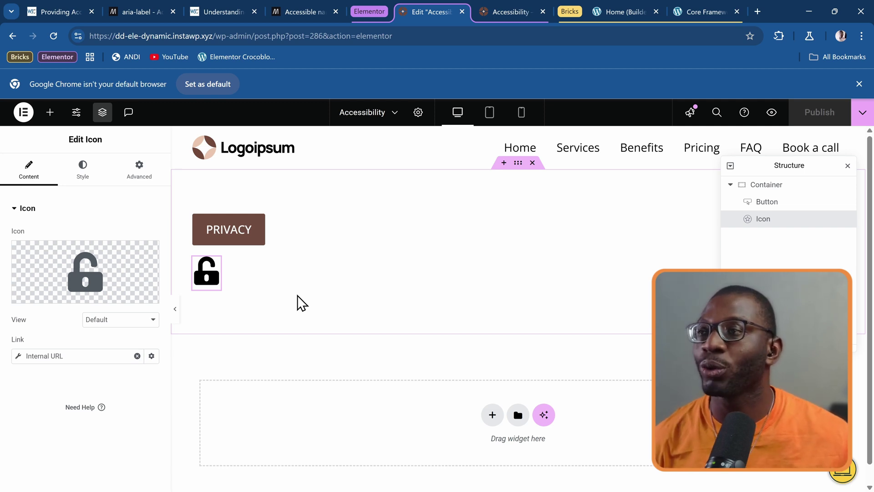
click(224, 11)
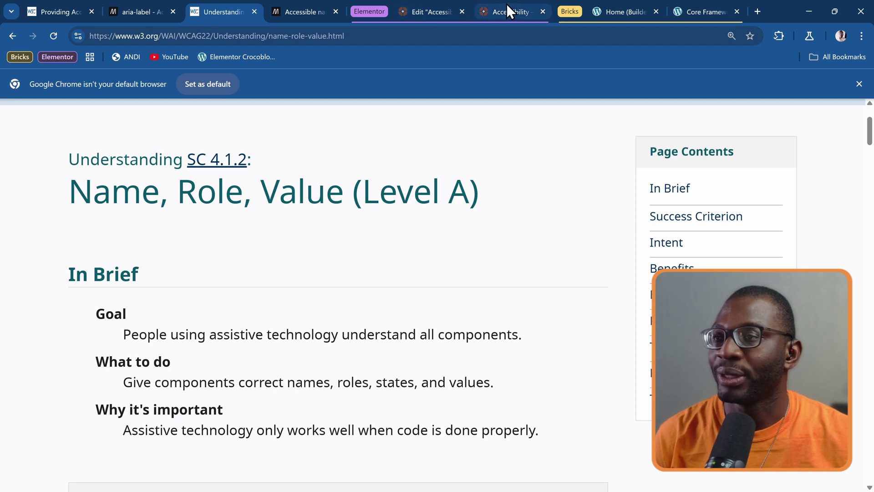
click(425, 9)
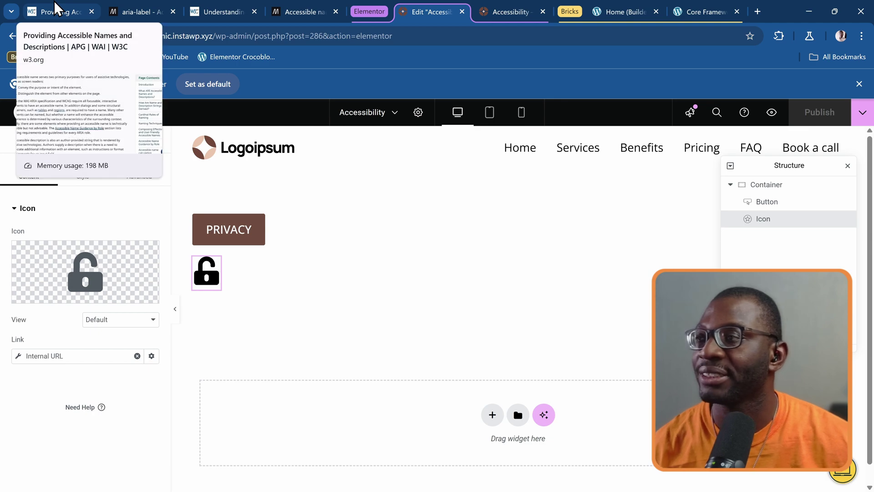
click(54, 2)
scroll(273, 230, up, 12)
scroll(279, 234, up, 2)
scroll(279, 235, down, 3)
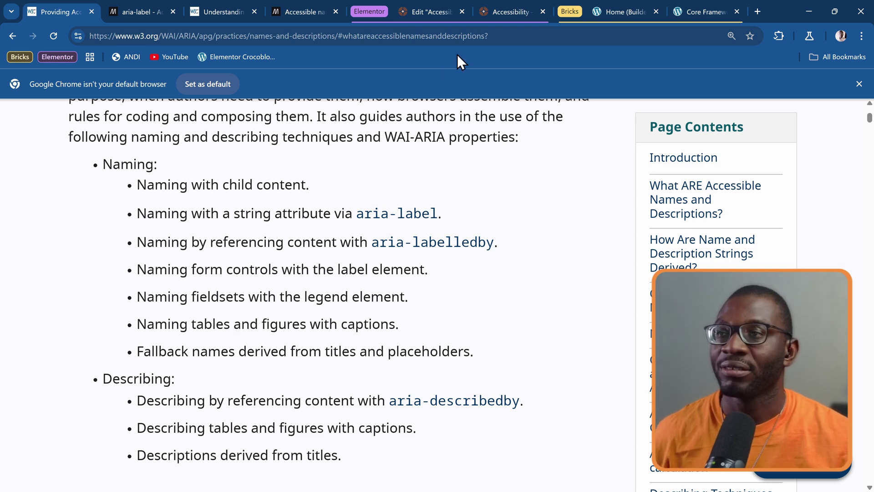
click(445, 6)
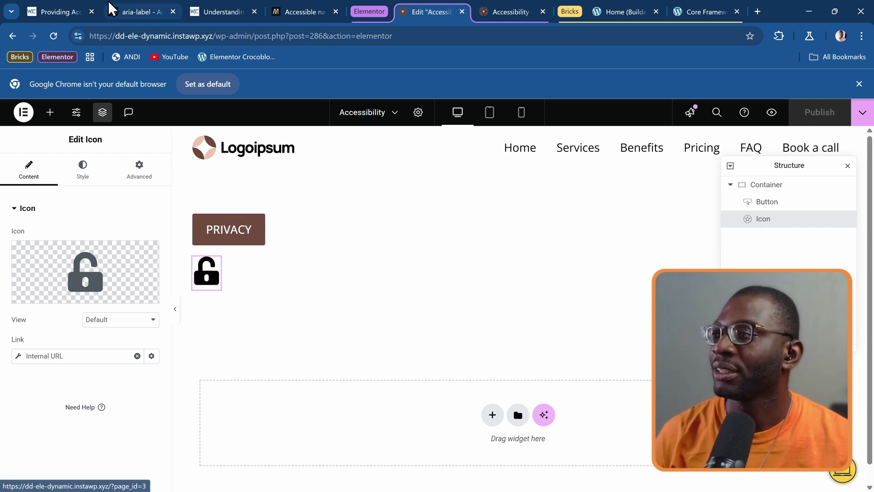
click(54, 6)
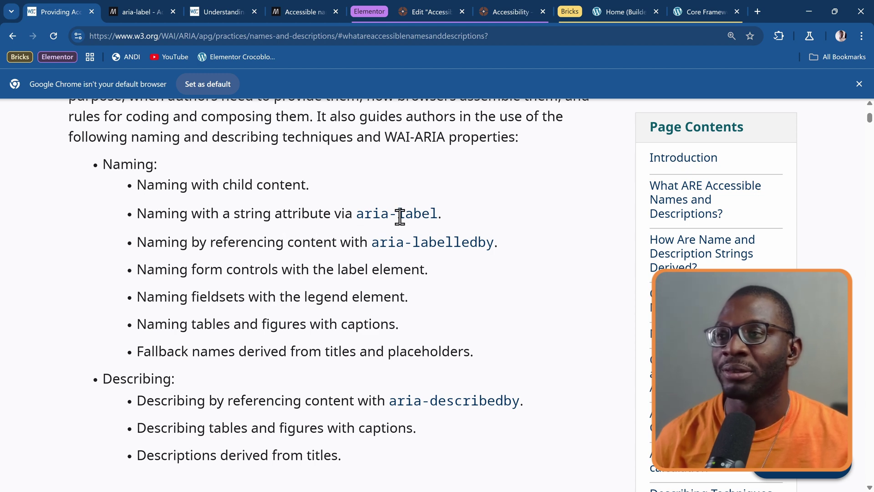
click(412, 1)
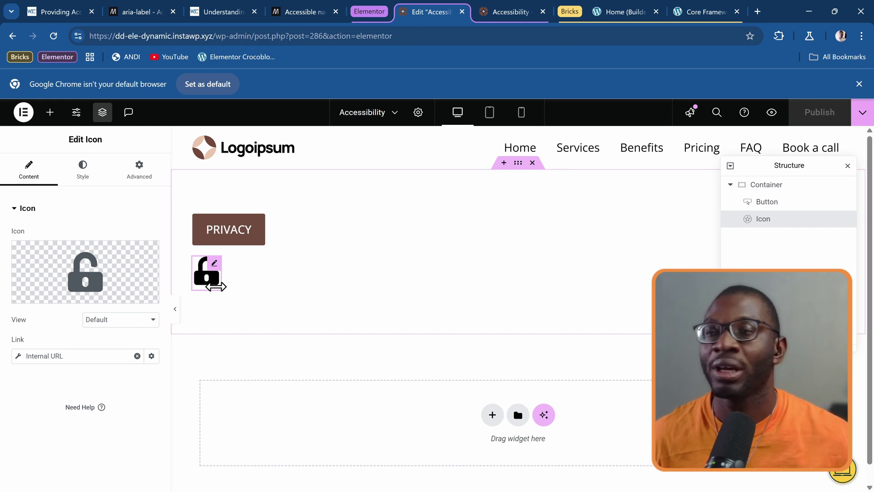
click(58, 3)
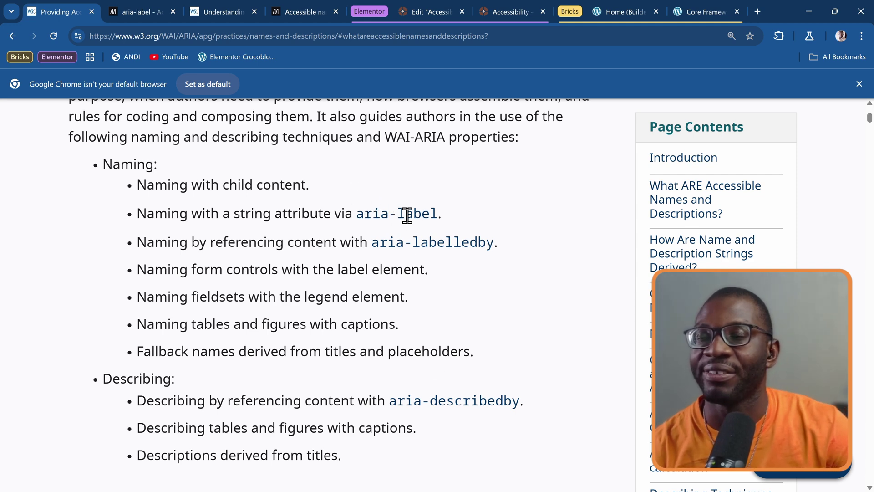
click(415, 7)
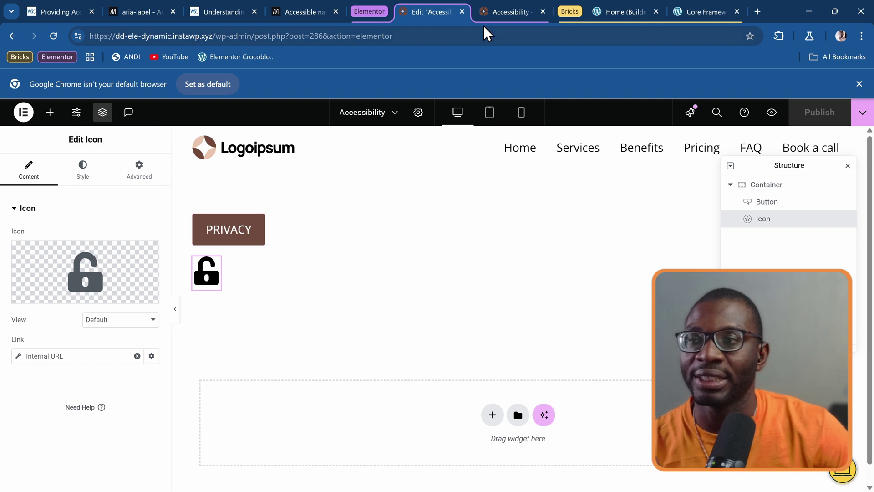
Open the Accessibility page's live preview and inspect the PRIVACY button's markup in DevTools.
mouse_move(522, 9)
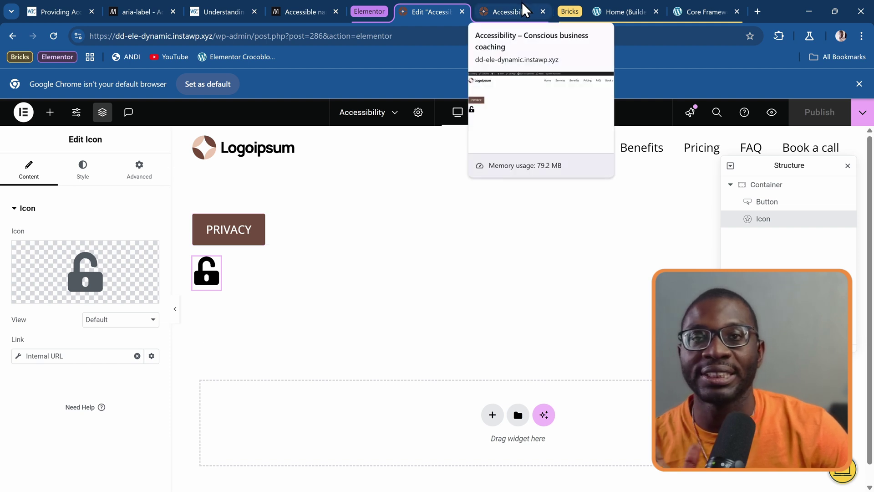
click(523, 10)
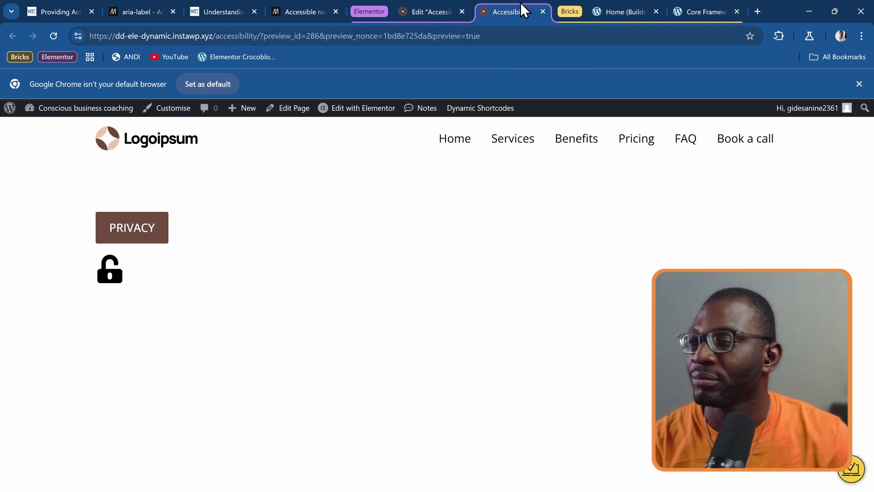
right_click(127, 229)
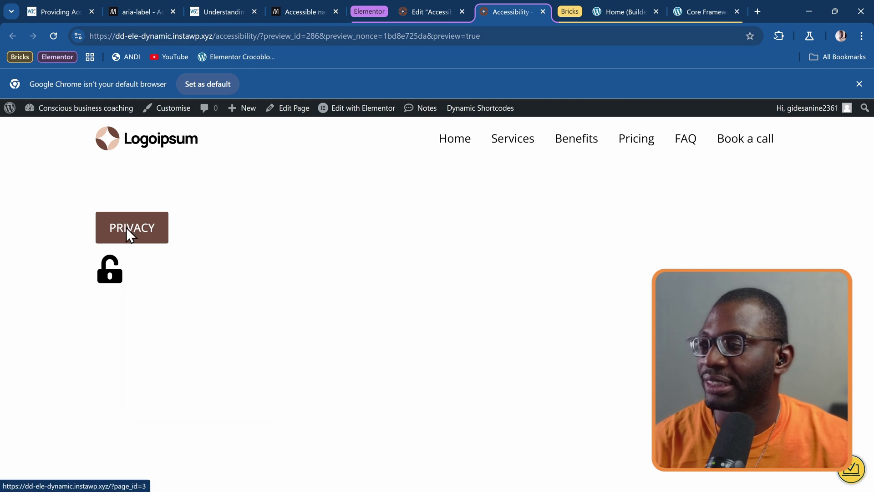
click(164, 398)
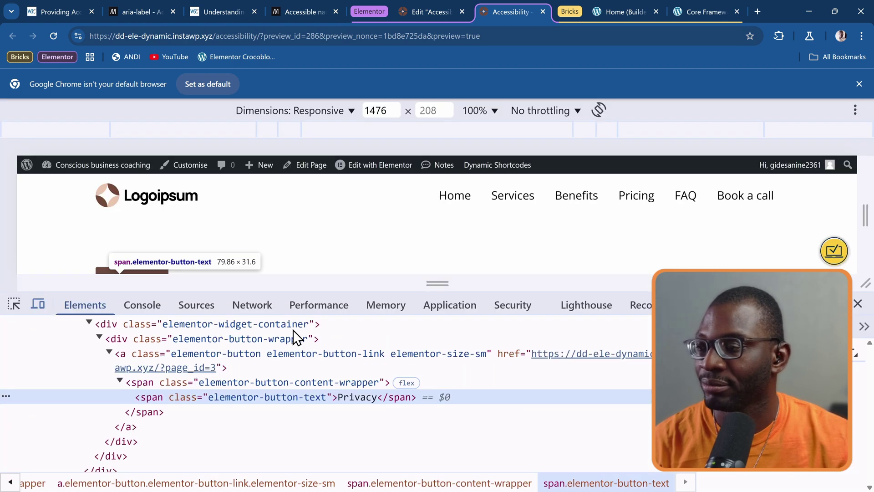
scroll(436, 232, down, 1)
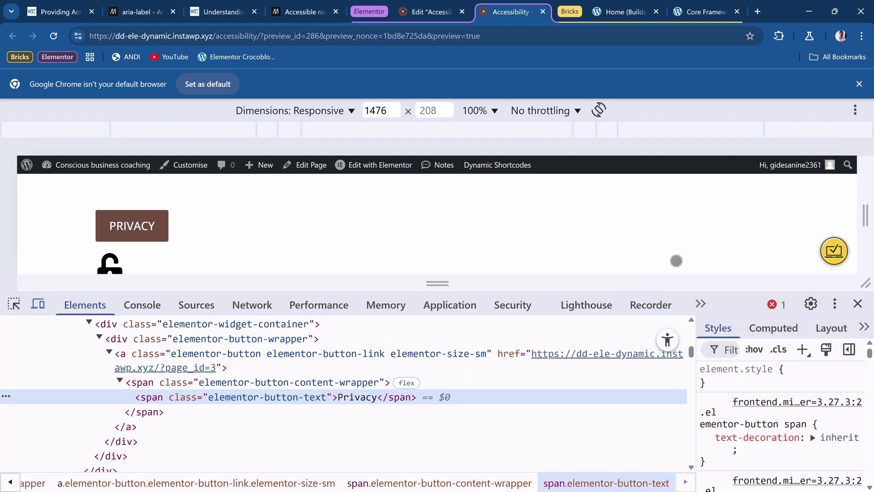
scroll(675, 261, down, 1)
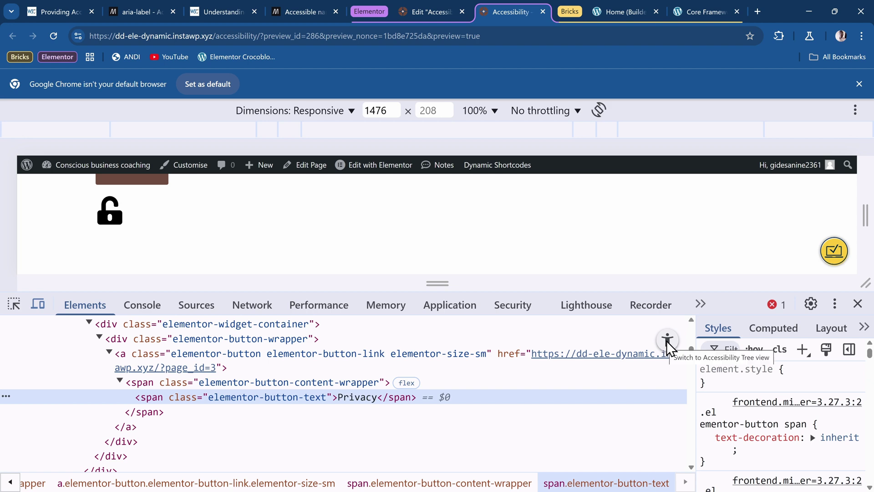
In the accessibility tree, examine the PRIVACY link node and its static text child.
click(666, 340)
scroll(382, 408, down, 1)
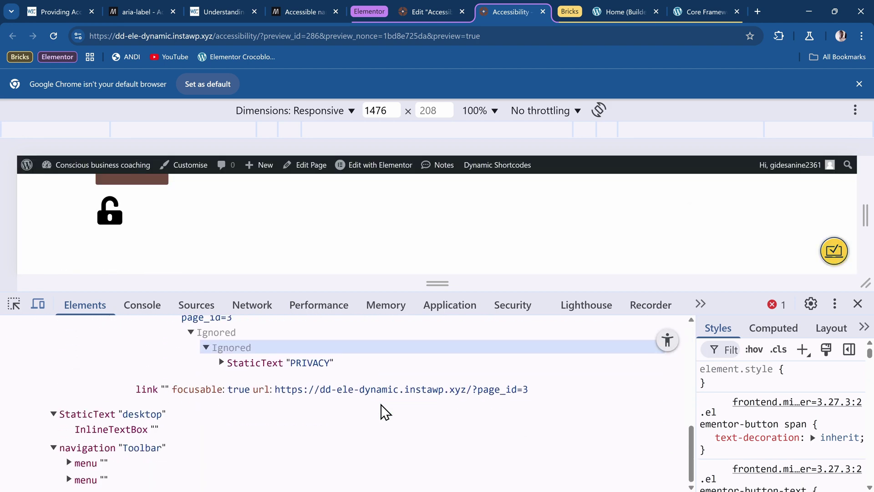
click(370, 364)
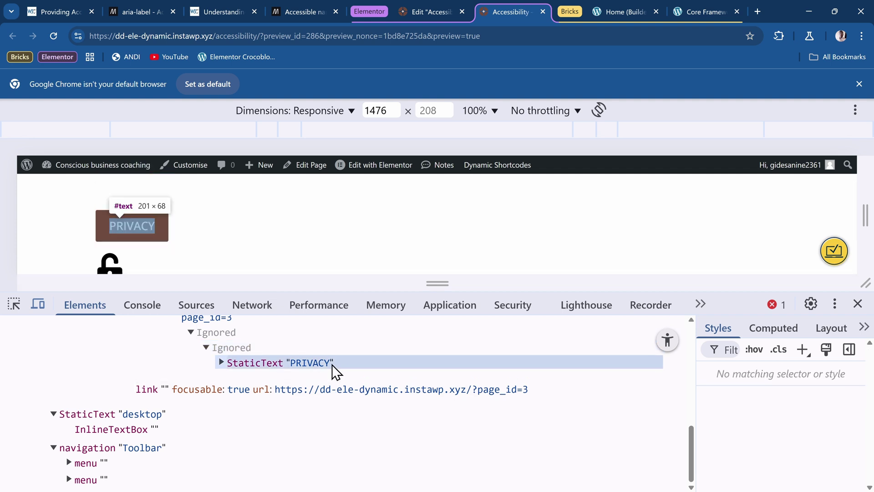
scroll(323, 366, up, 1)
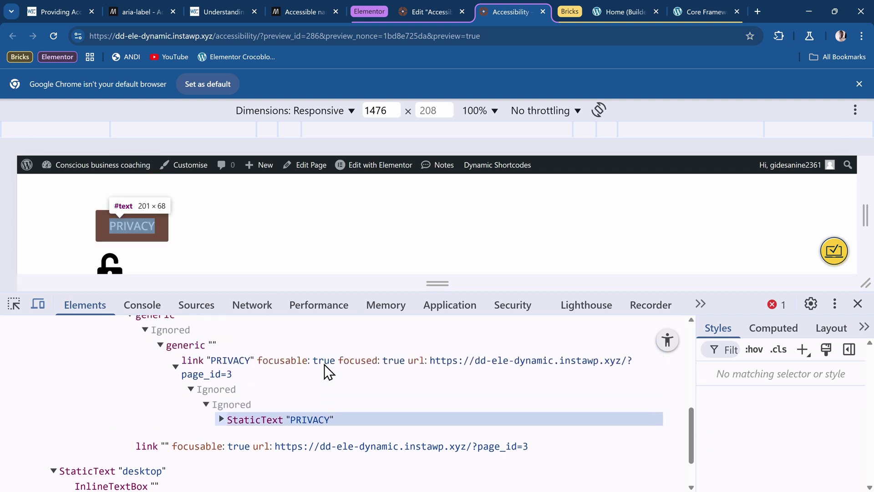
click(175, 366)
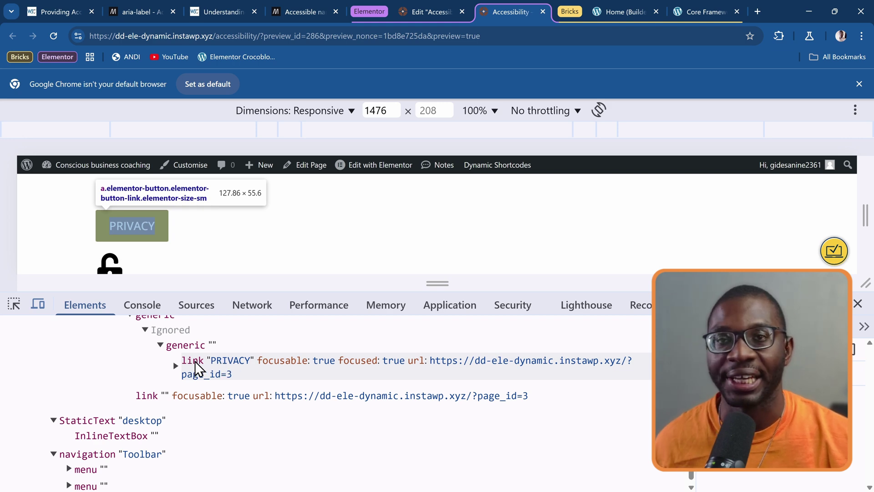
scroll(254, 217, down, 1)
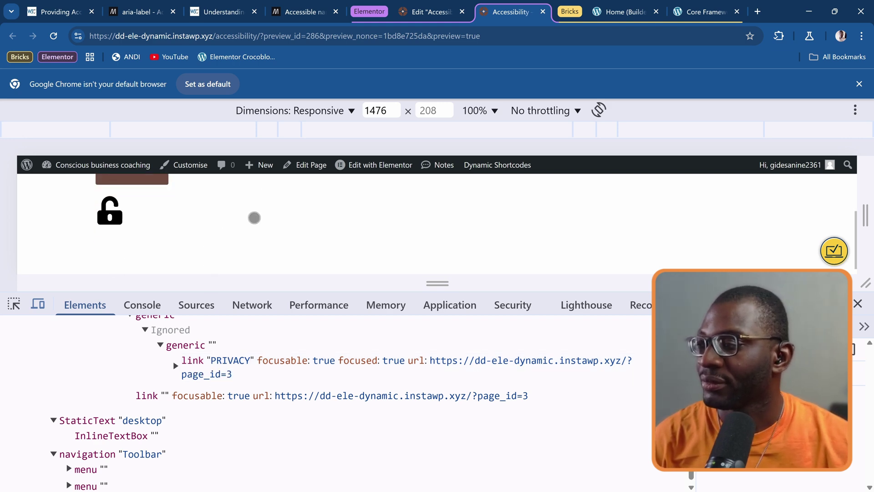
Inspect the lock icon and select its unnamed link node in the accessibility tree.
right_click(109, 213)
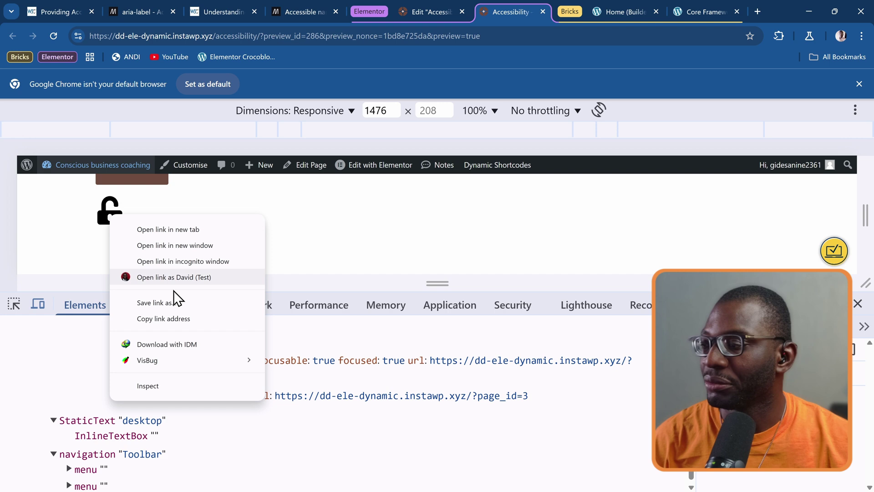
click(168, 385)
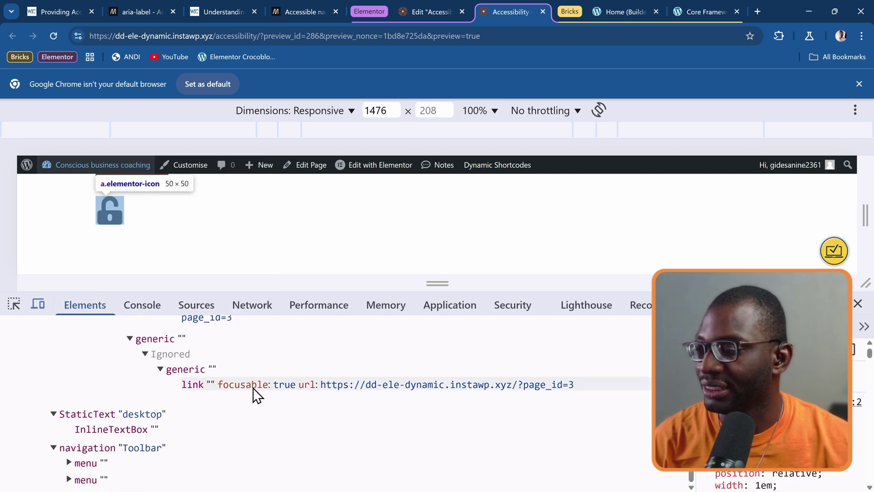
click(259, 387)
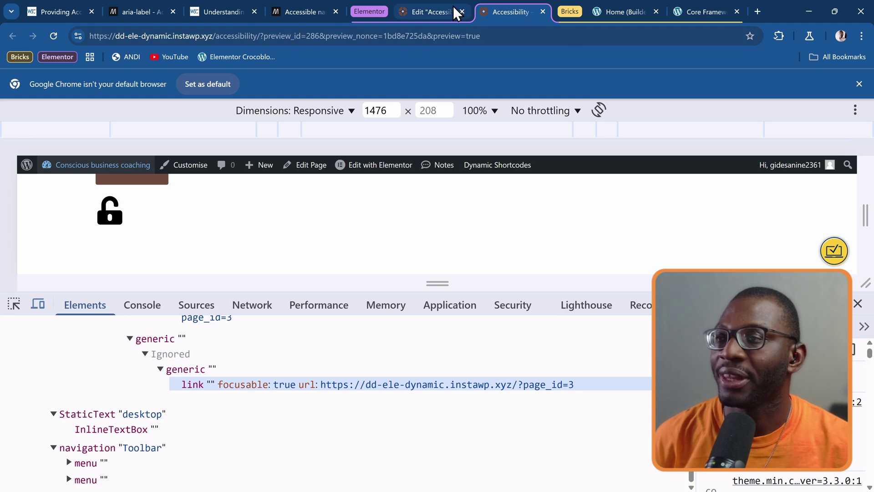
Add the custom attribute aria-label|Privacy policy to the lock Icon widget's link.
click(427, 12)
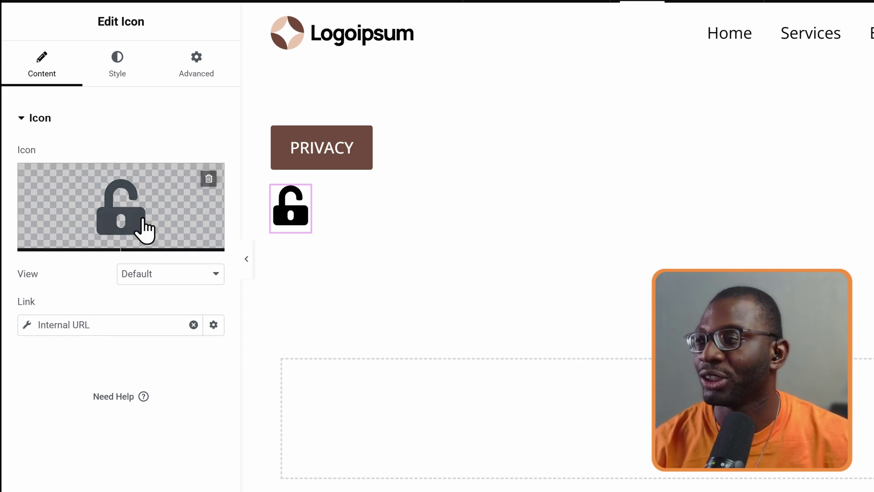
click(195, 68)
scroll(187, 286, down, 10)
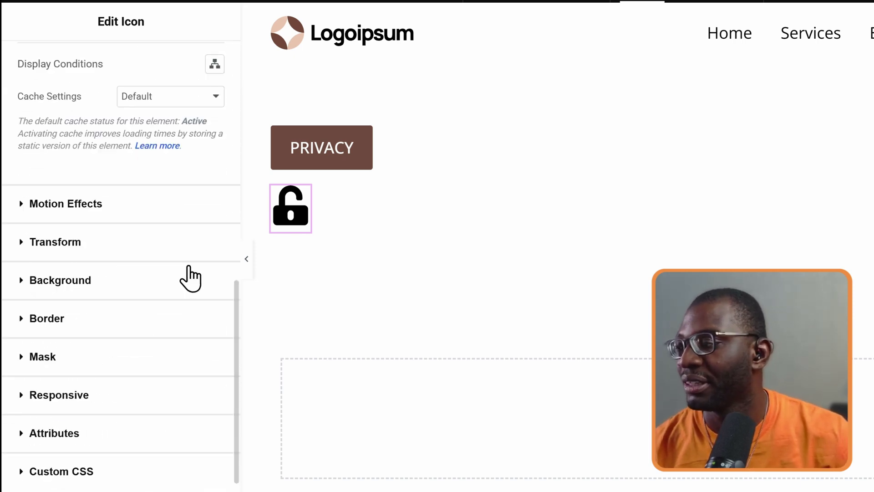
click(68, 363)
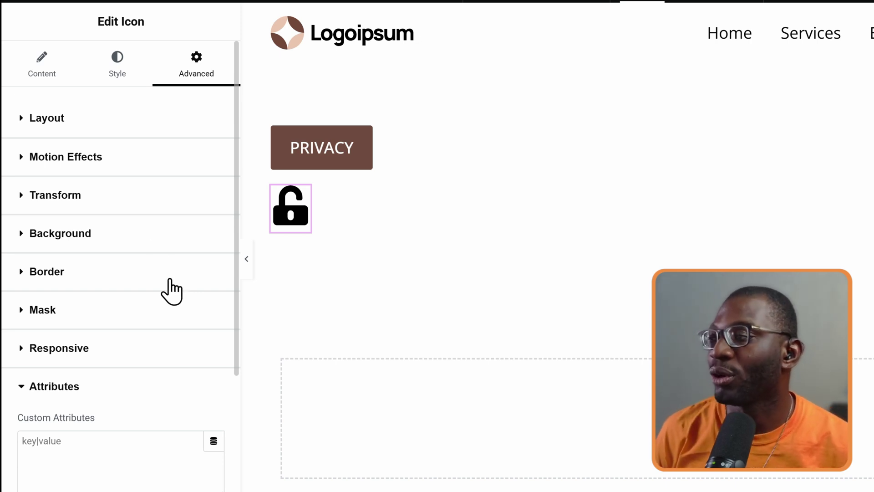
click(31, 77)
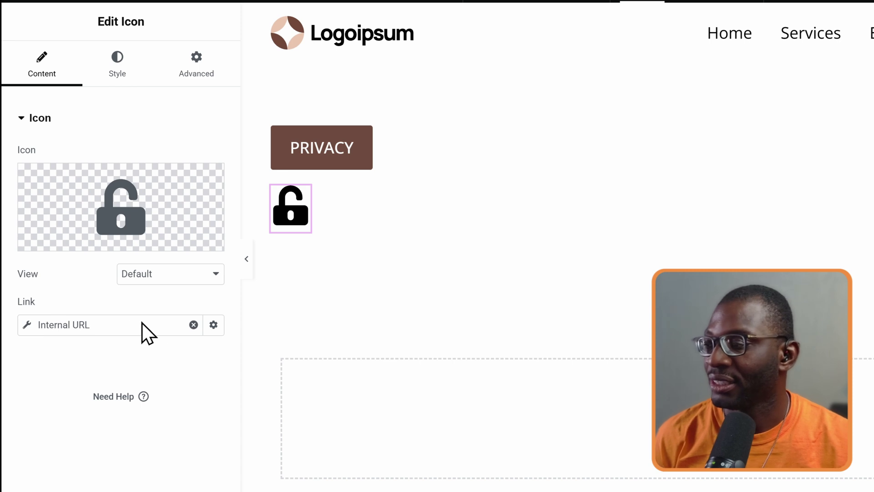
click(213, 324)
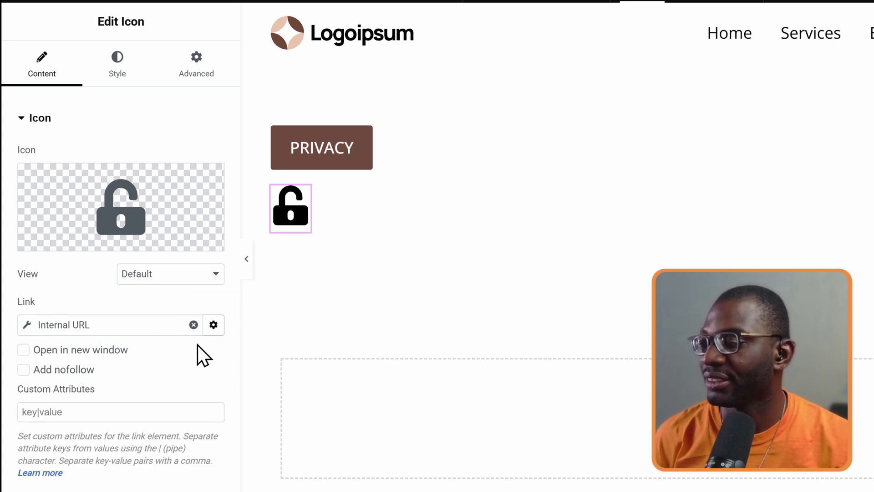
scroll(195, 351, down, 2)
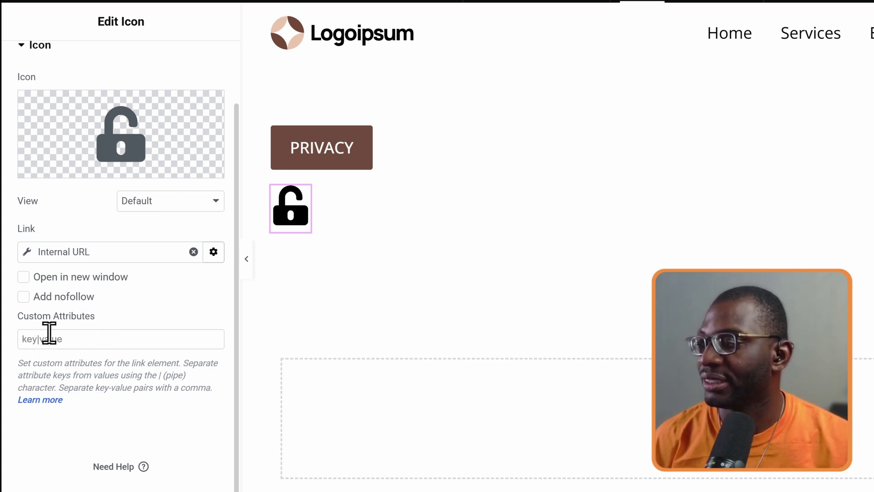
click(97, 344)
text(a)
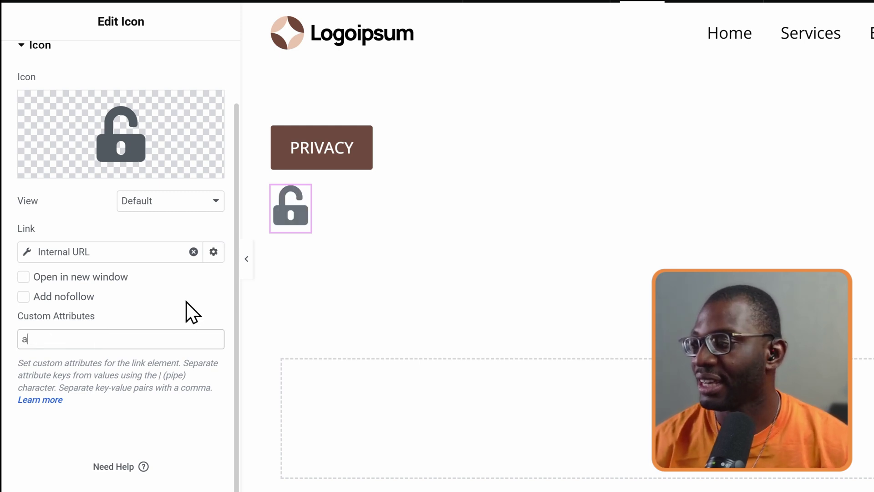
text(ria-label|)
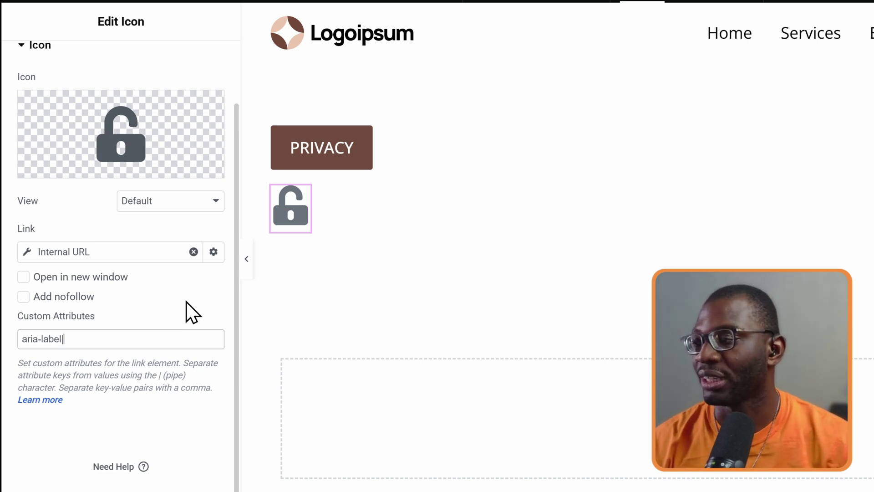
text(Privacy )
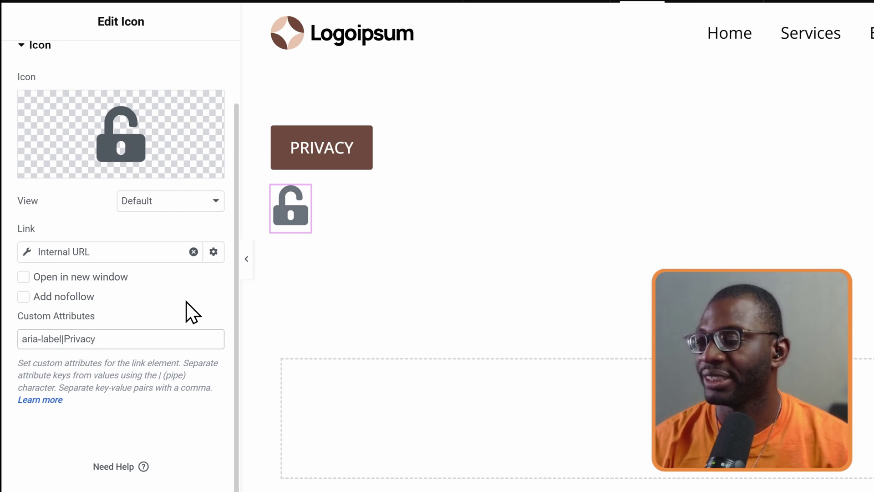
text(policy)
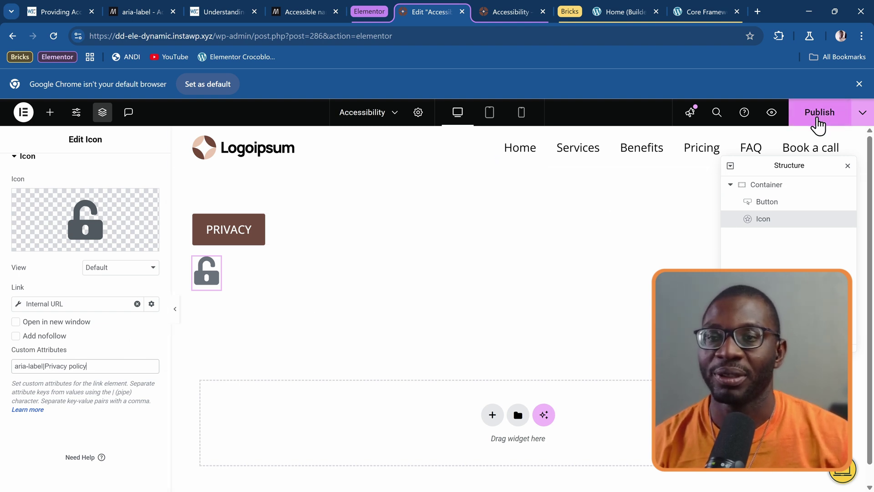
Publish the Elementor page and reload its live preview.
click(817, 119)
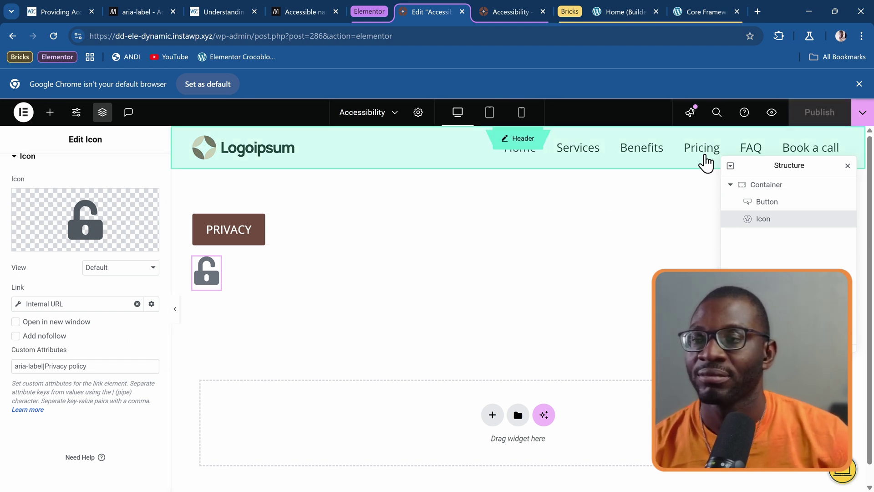
click(504, 11)
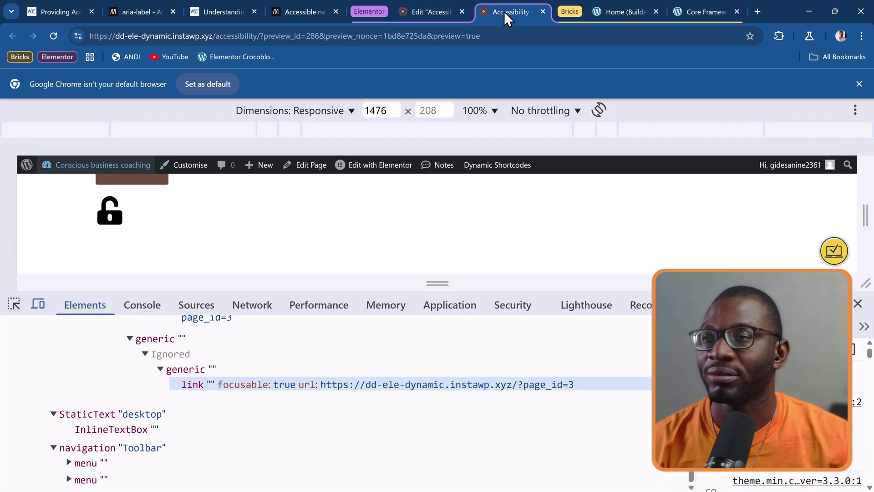
click(54, 36)
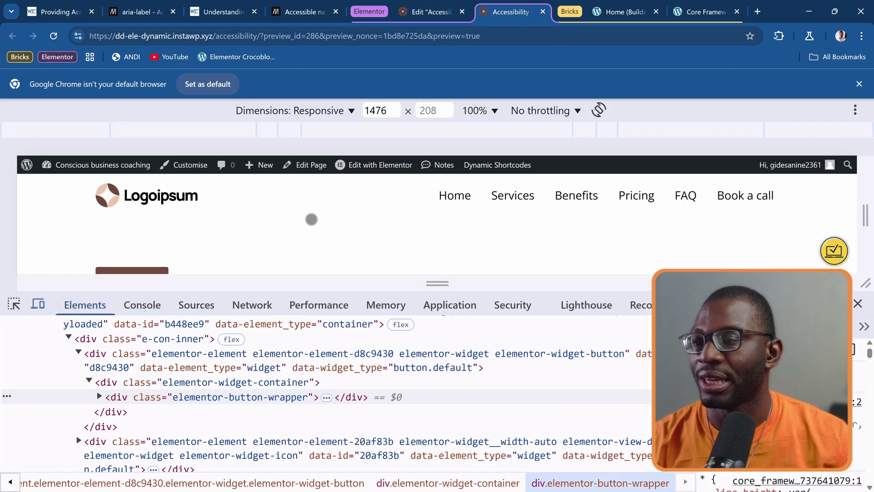
scroll(310, 219, down, 3)
Confirm in the accessibility tree that the lock link is named 'Privacy policy', then close DevTools.
right_click(116, 212)
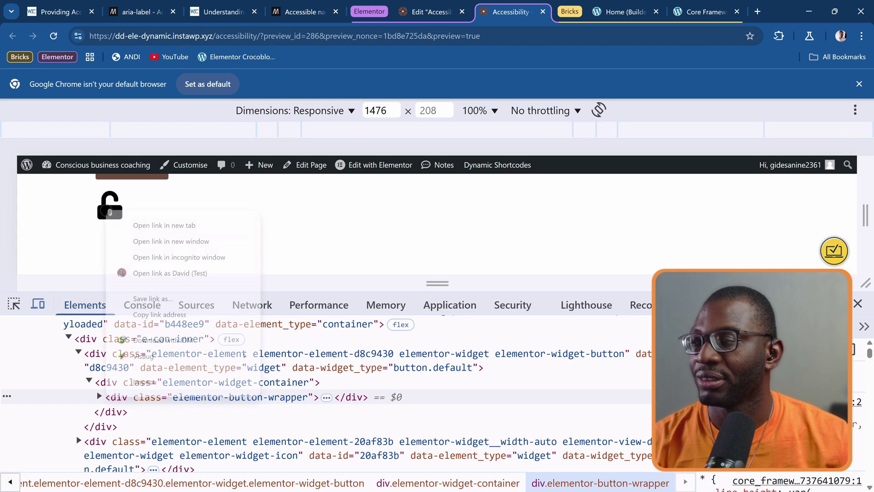
click(171, 386)
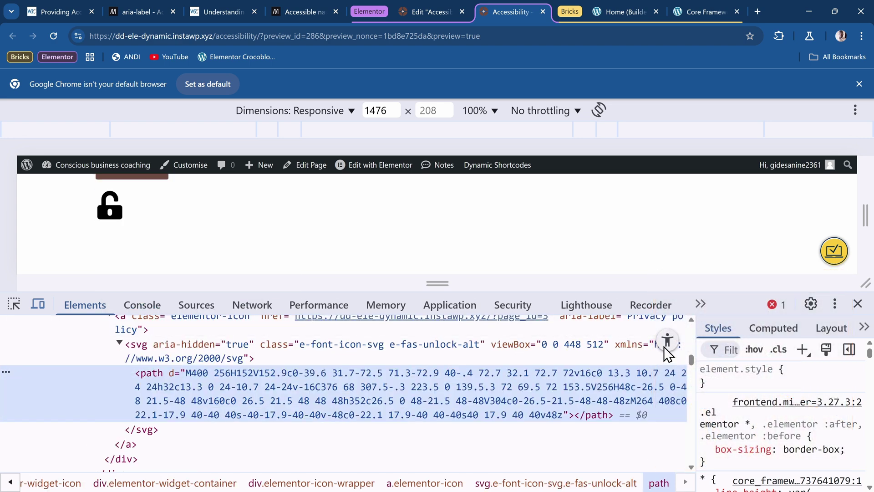
click(666, 343)
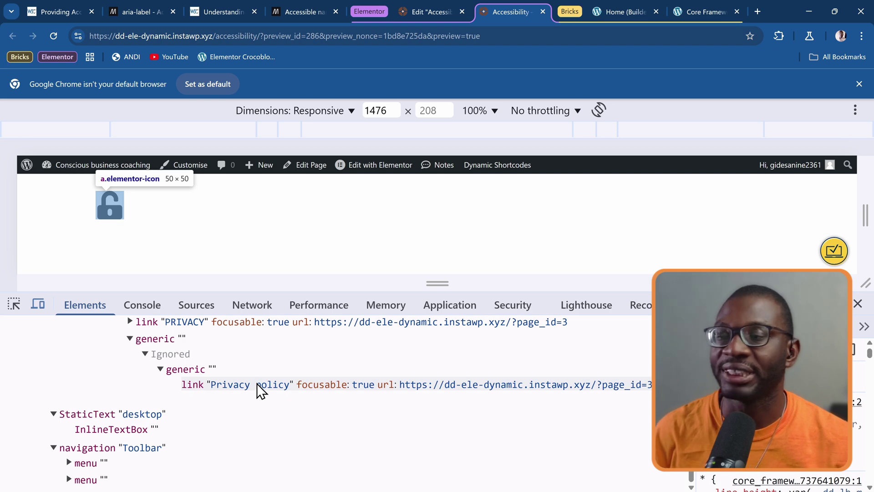
click(857, 303)
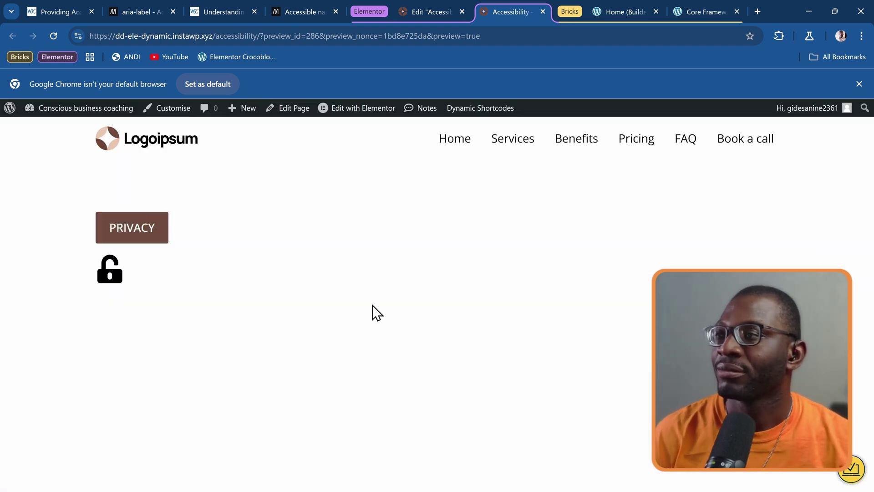
In Bricks, enter 'Privacy policy' as the lock icon link's aria-label attribute.
click(613, 1)
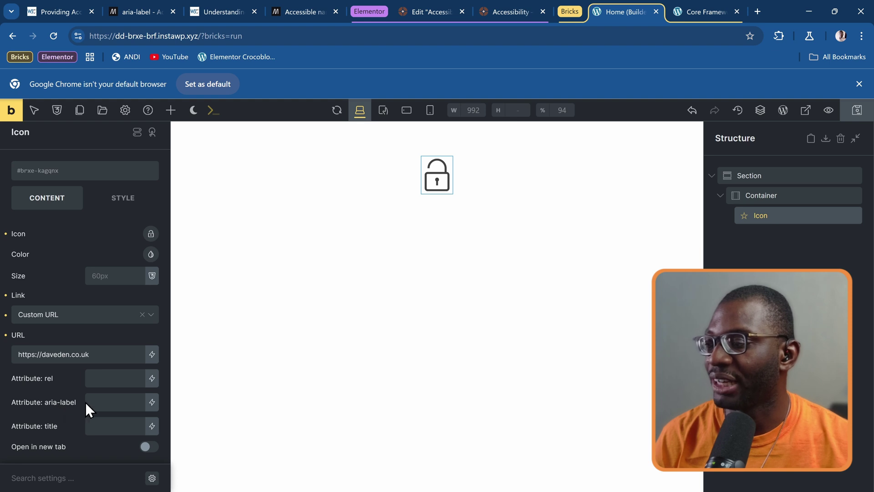
click(113, 399)
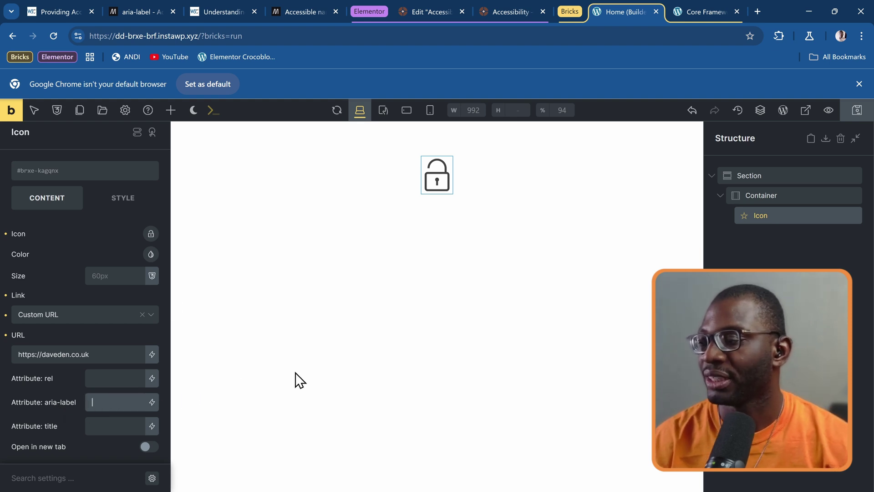
text(Privacy)
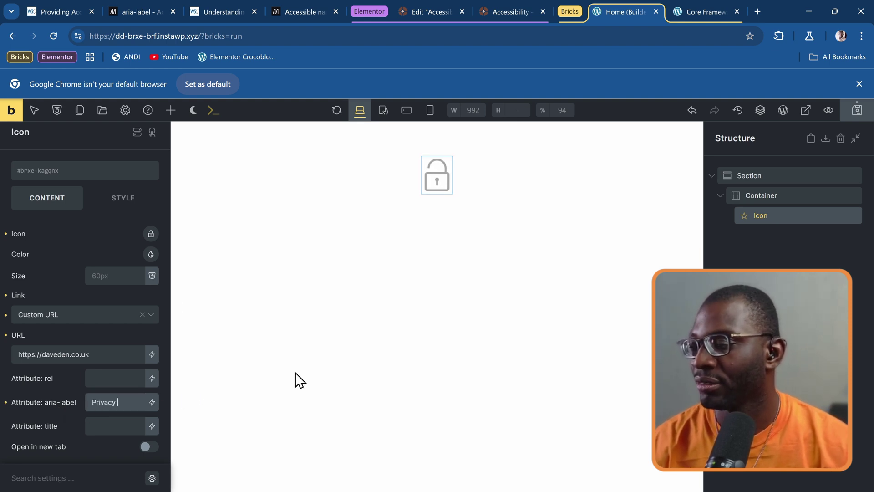
text( policy)
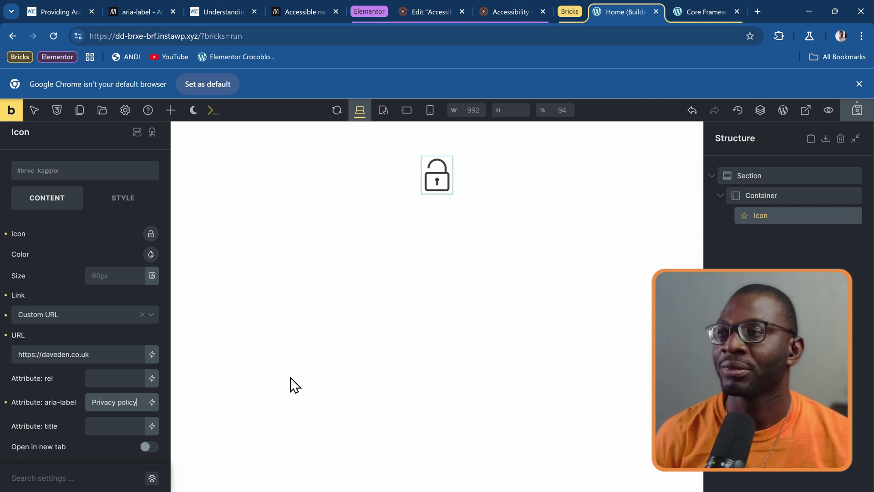
click(301, 6)
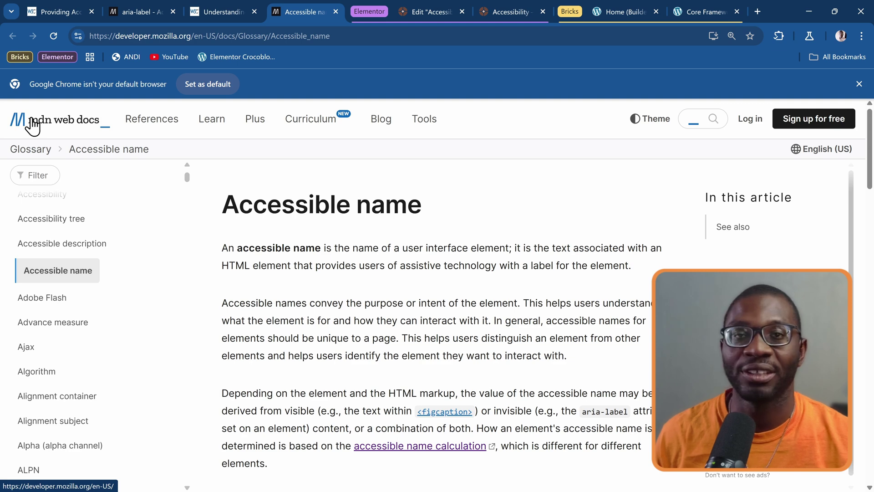
Inspect the MDN logo link's markup in DevTools.
right_click(50, 122)
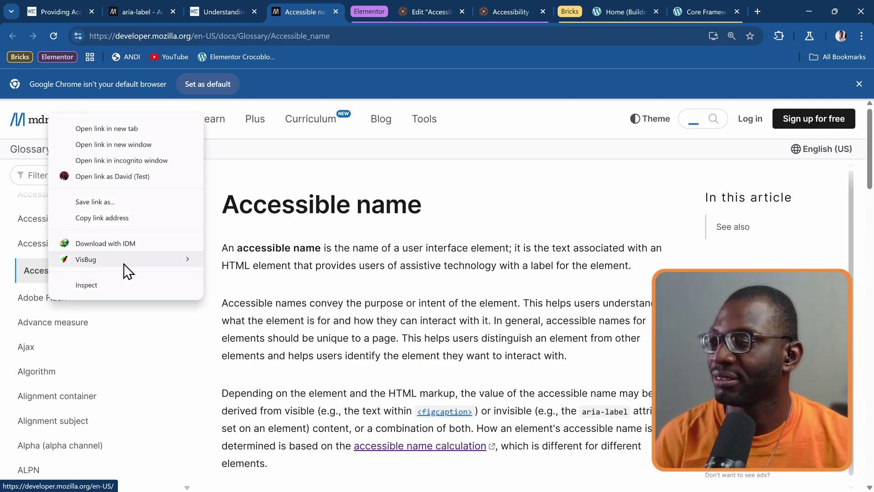
click(109, 287)
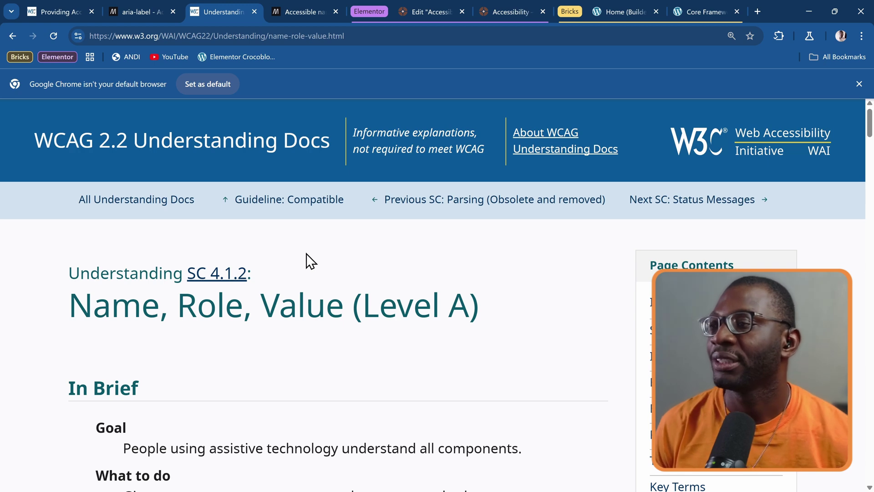
right_click(381, 206)
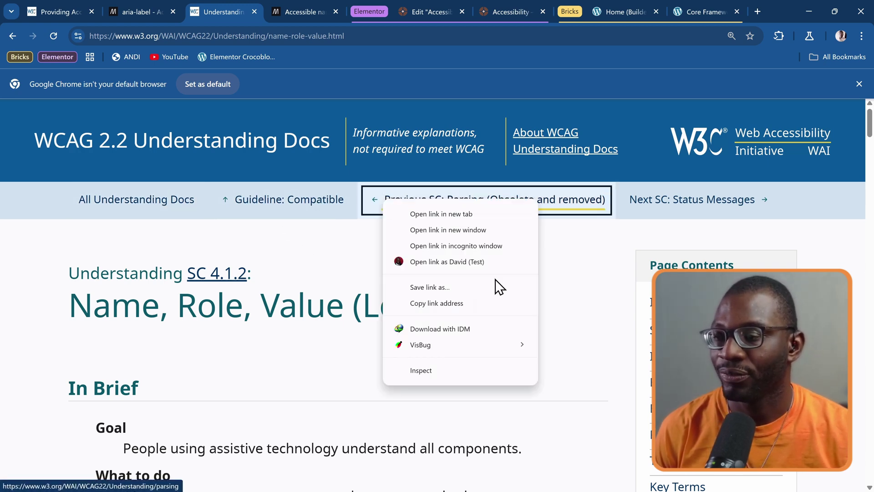
click(443, 370)
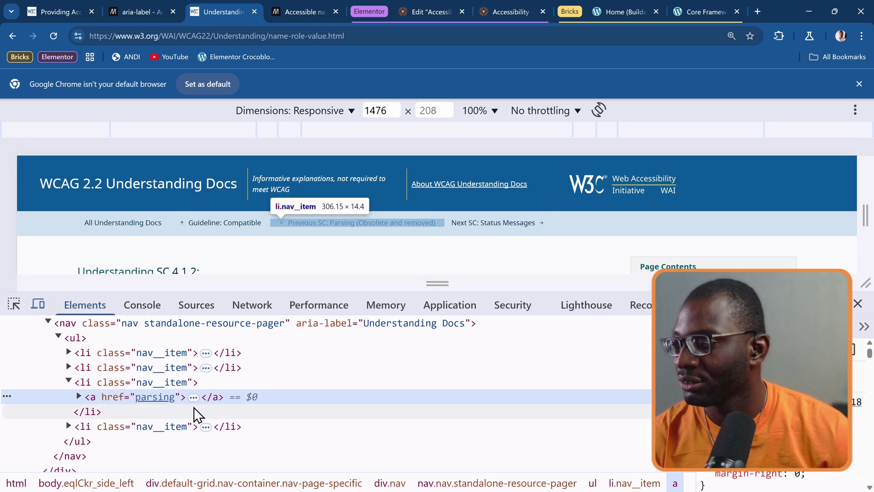
scroll(159, 411, up, 2)
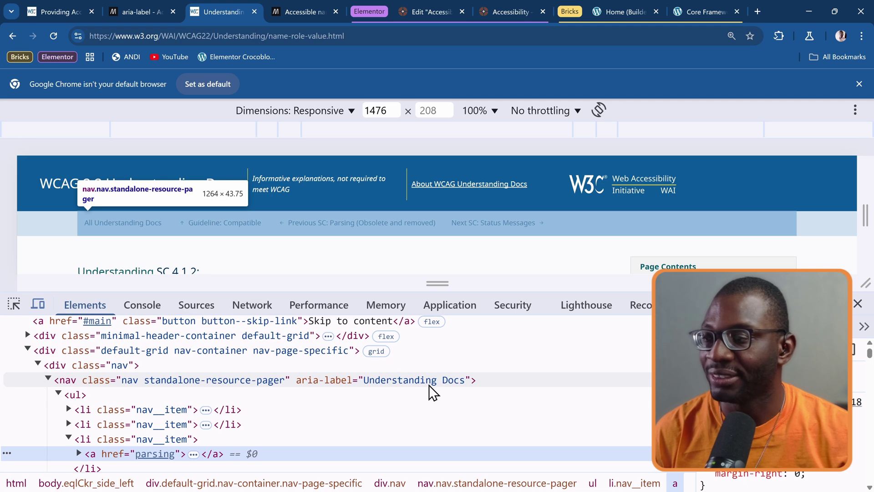
scroll(447, 220, down, 1)
scroll(447, 220, down, 1)
scroll(447, 220, up, 1)
right_click(681, 232)
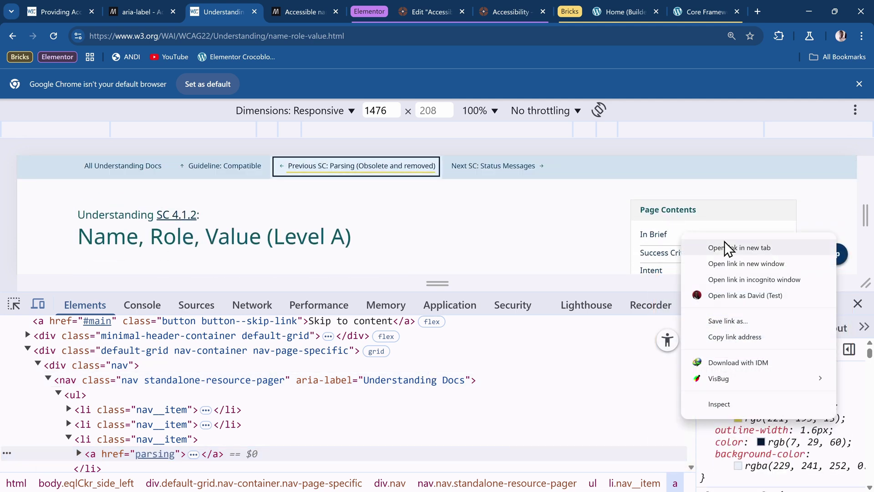
click(724, 402)
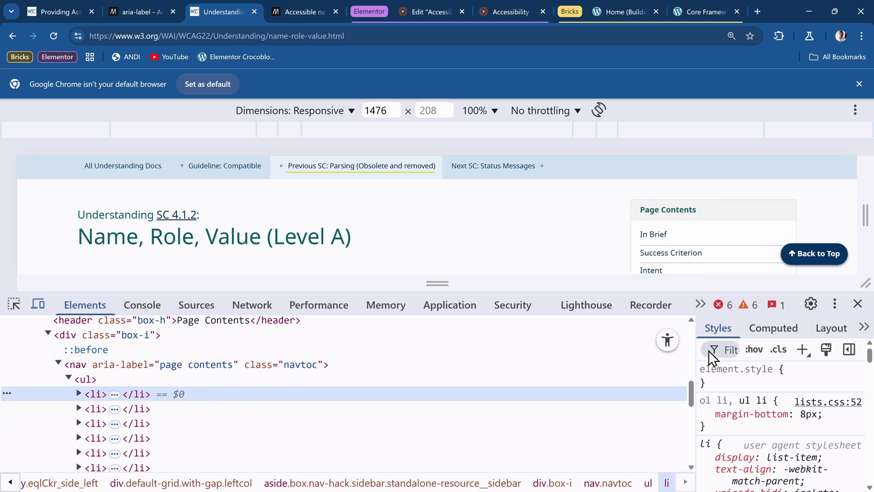
click(858, 304)
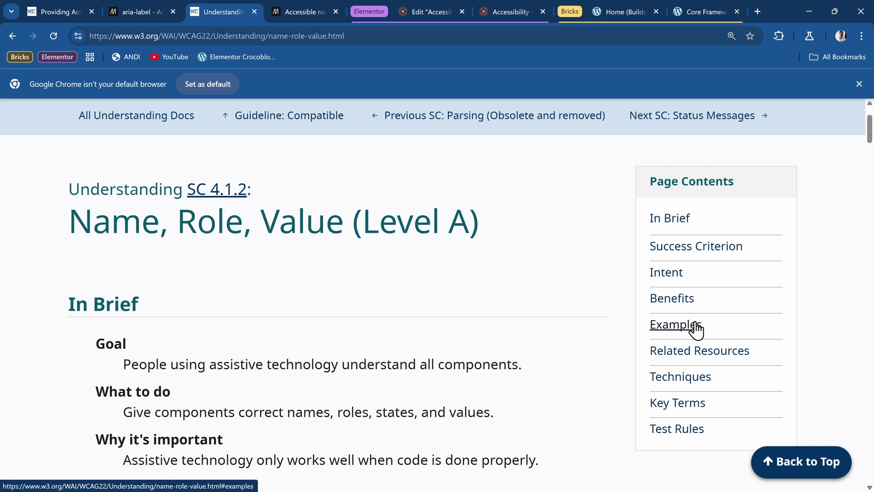
scroll(426, 256, up, 2)
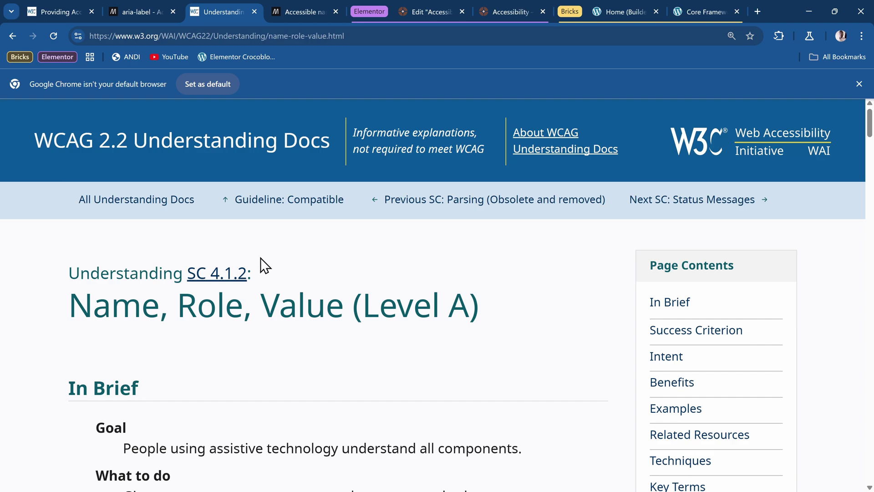
scroll(657, 343, down, 20)
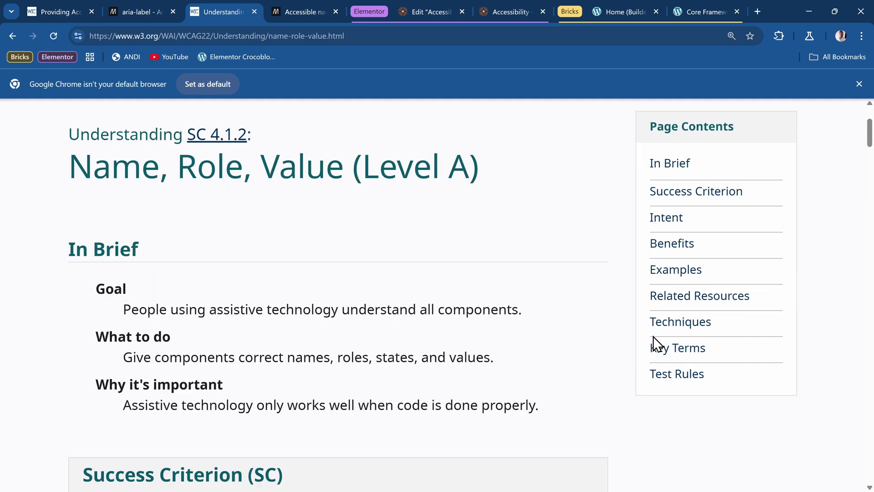
scroll(644, 339, down, 15)
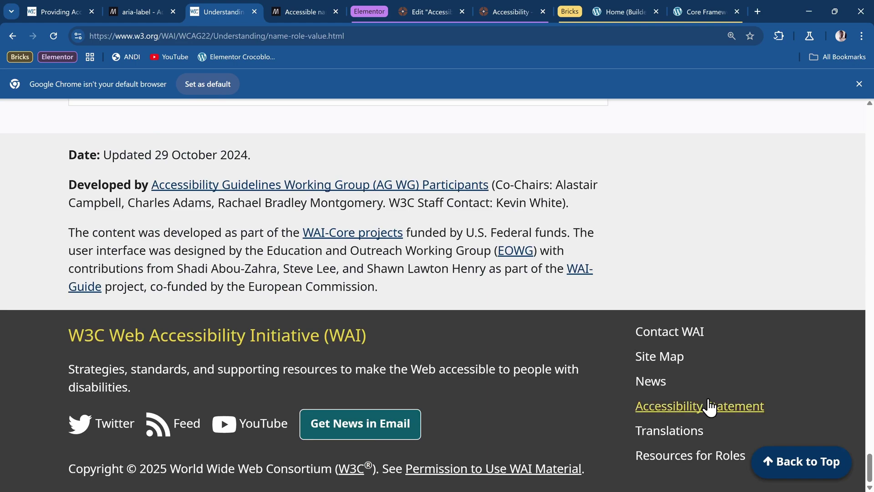
scroll(696, 265, up, 20)
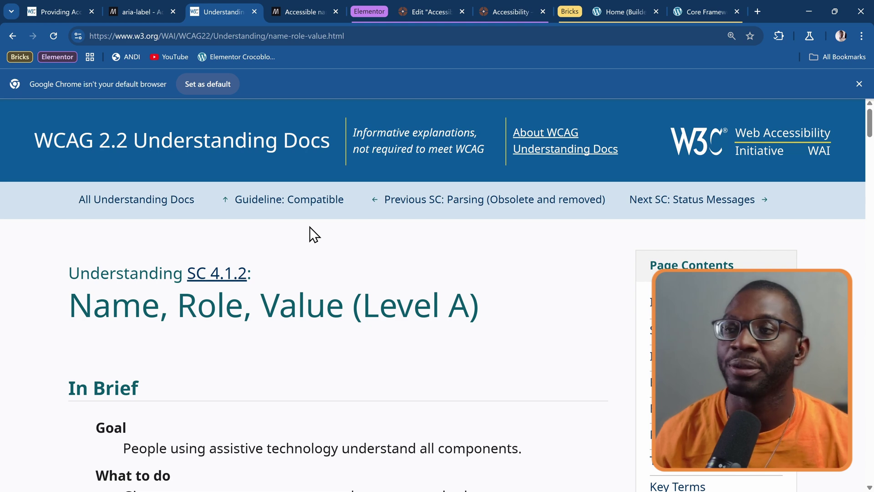
Drag a Menu widget below the lock icon and retype its Menu Name as 'Primary'.
click(427, 9)
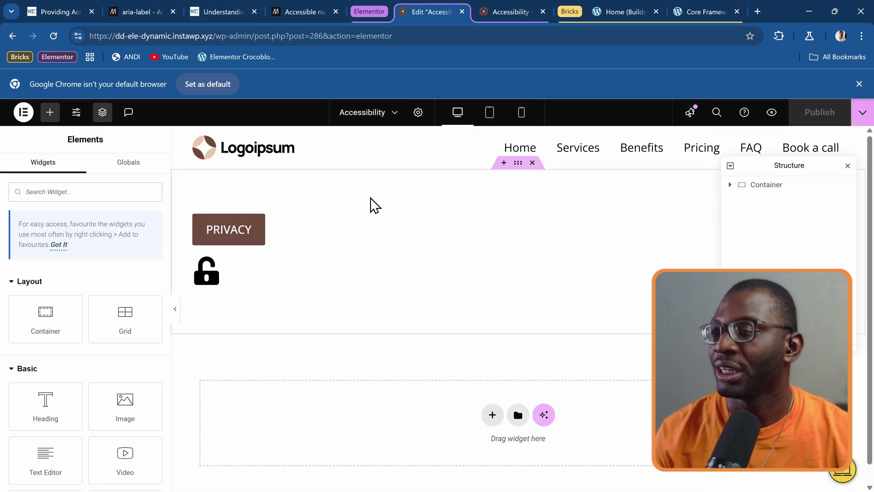
click(80, 194)
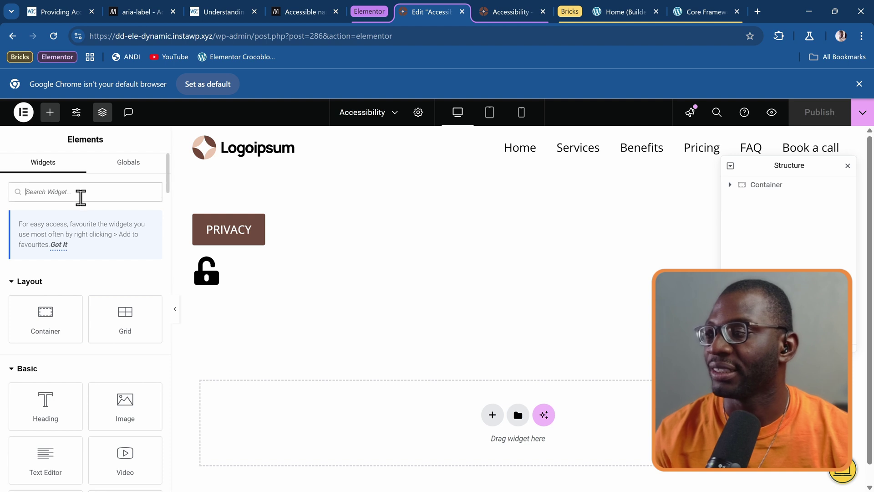
text(menu)
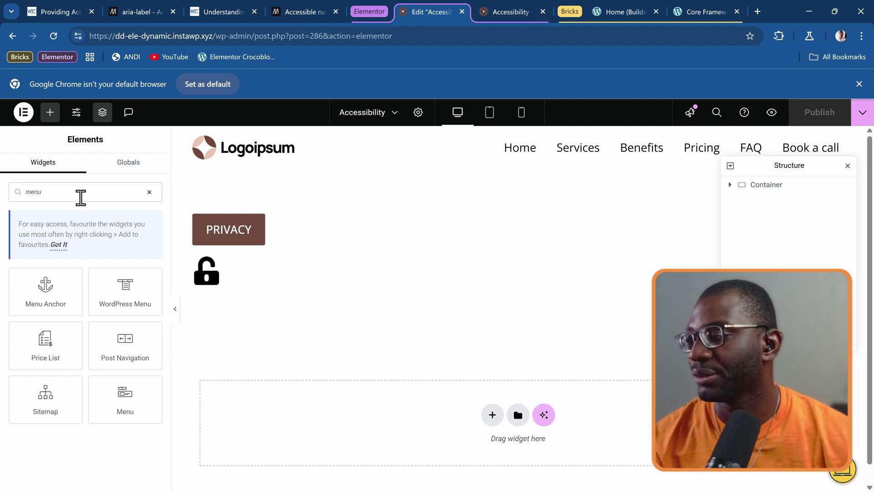
drag(129, 396, 334, 355)
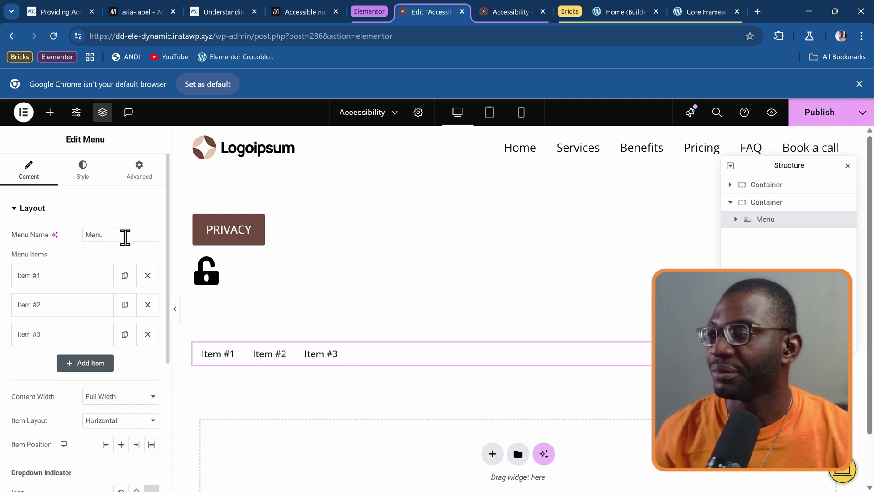
double_click(125, 237)
text(c)
text(Prima)
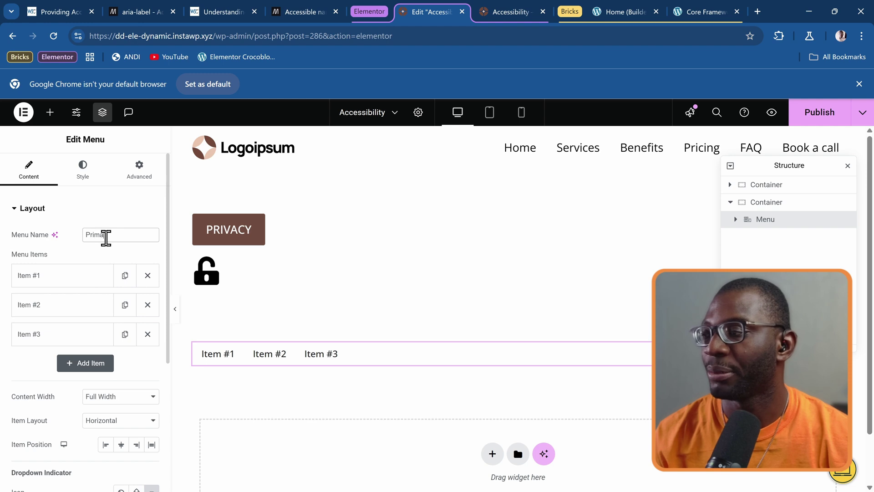
text(ry)
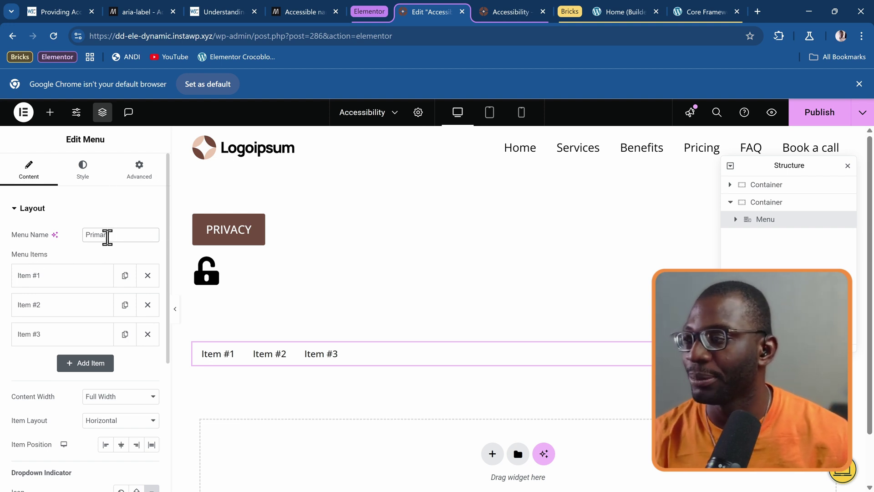
Publish the page, reload the preview, and inspect the Item #2 menu entry in DevTools.
click(828, 114)
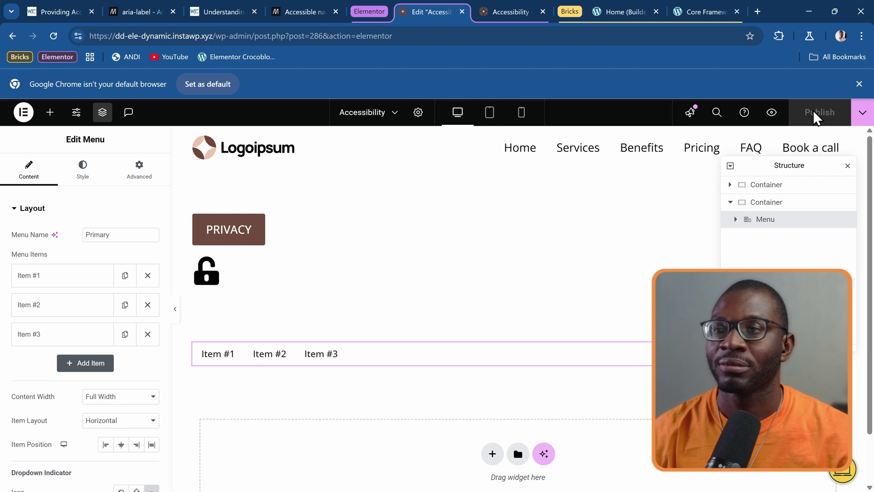
click(490, 8)
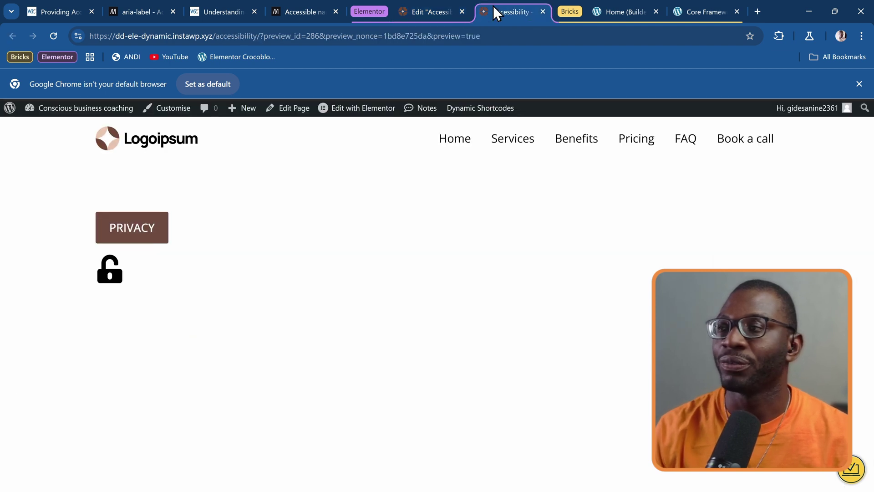
click(53, 36)
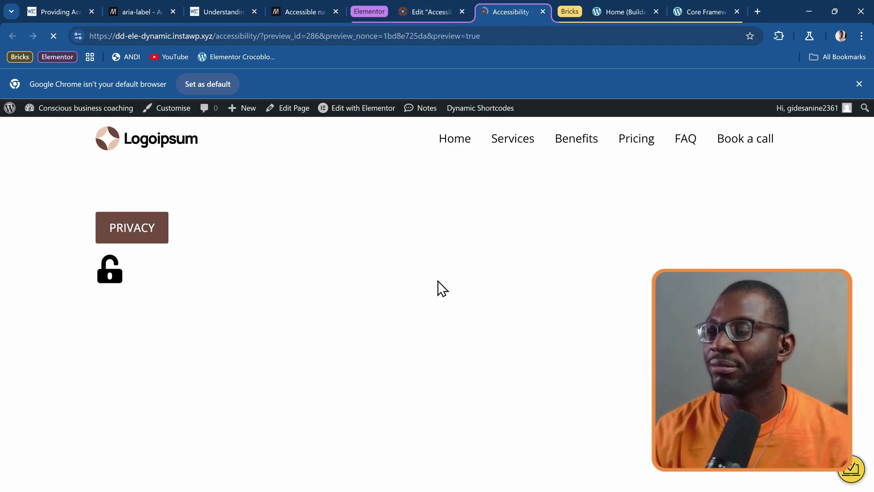
right_click(174, 364)
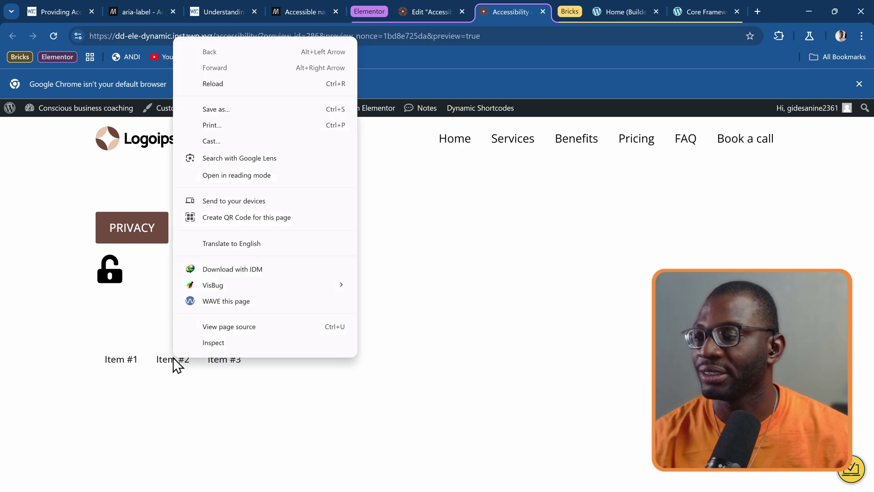
click(216, 346)
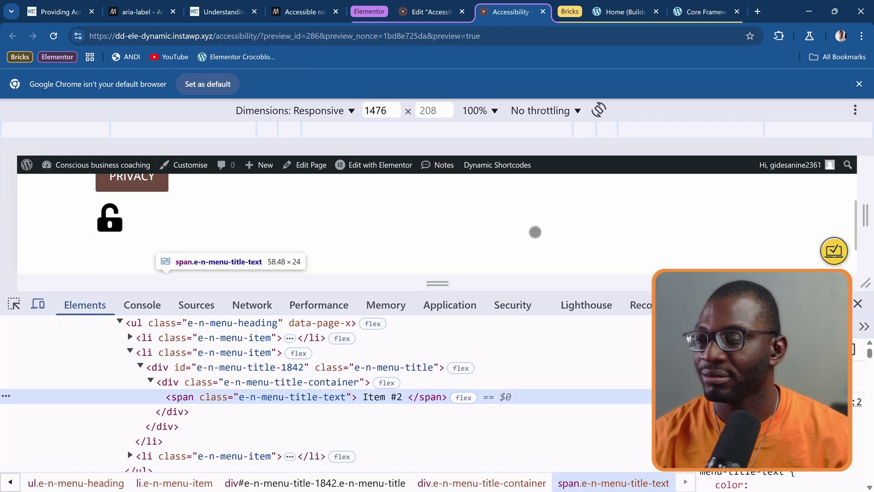
scroll(259, 361, up, 2)
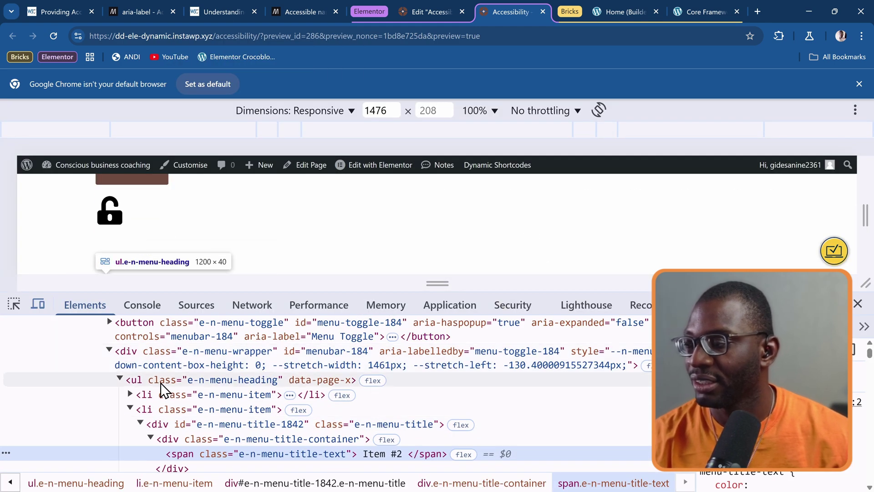
scroll(160, 383, up, 3)
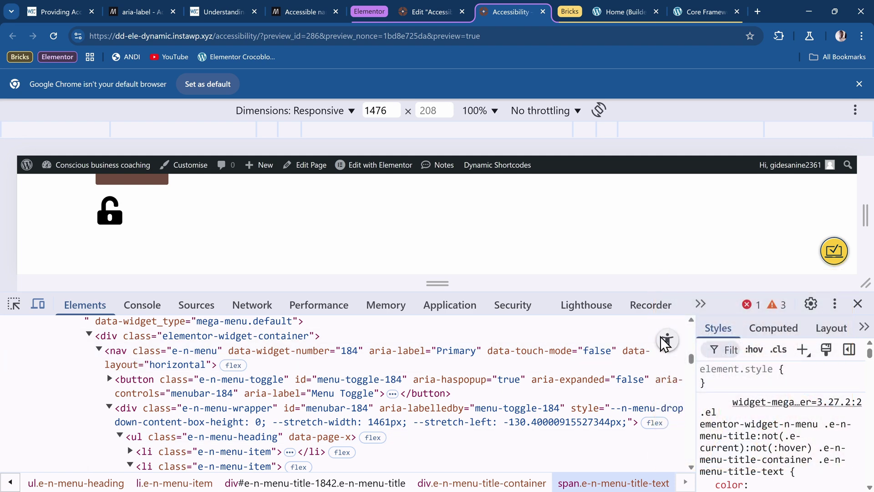
In the accessibility tree, collapse the menu's list and navigation 'Primary' nodes.
click(667, 340)
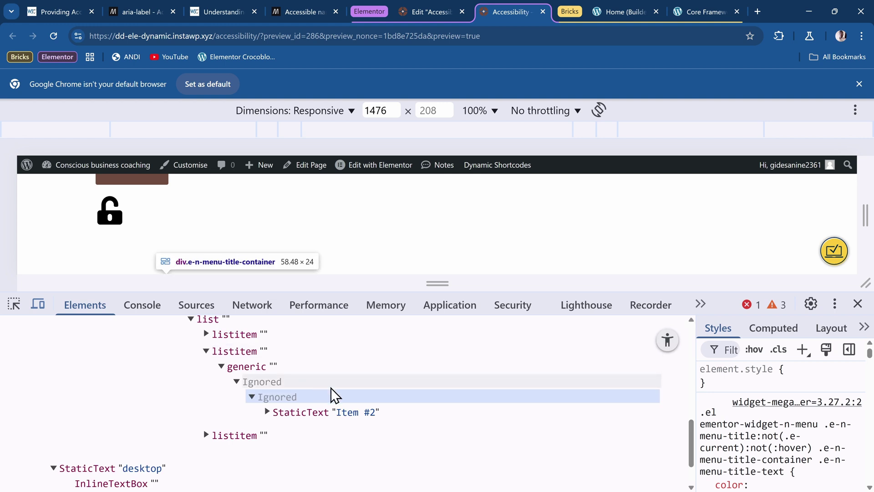
scroll(354, 424, down, 1)
scroll(271, 419, up, 4)
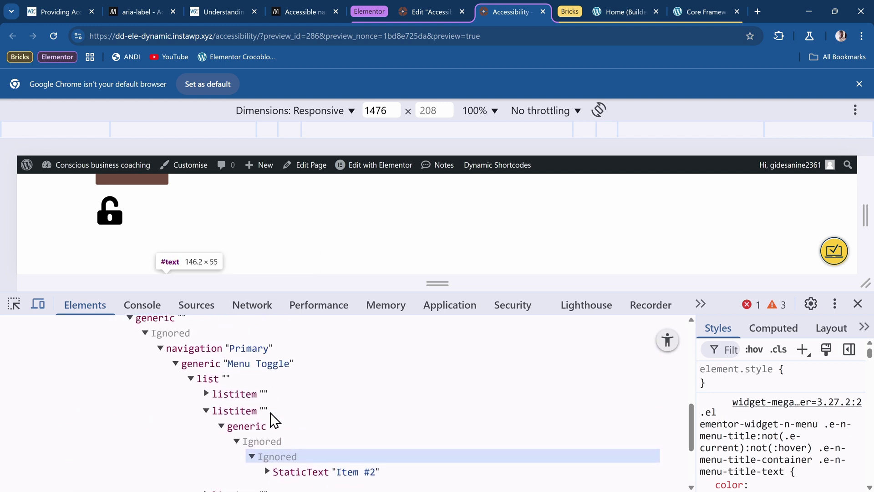
scroll(275, 417, down, 6)
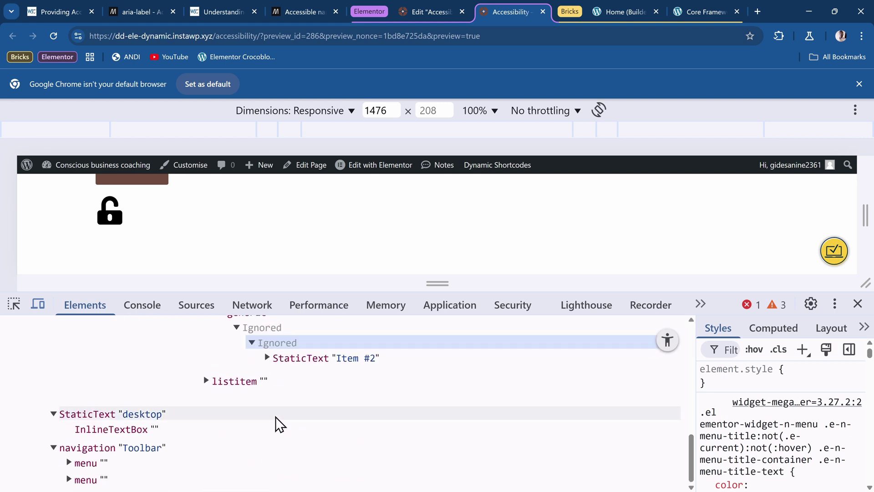
scroll(275, 416, up, 6)
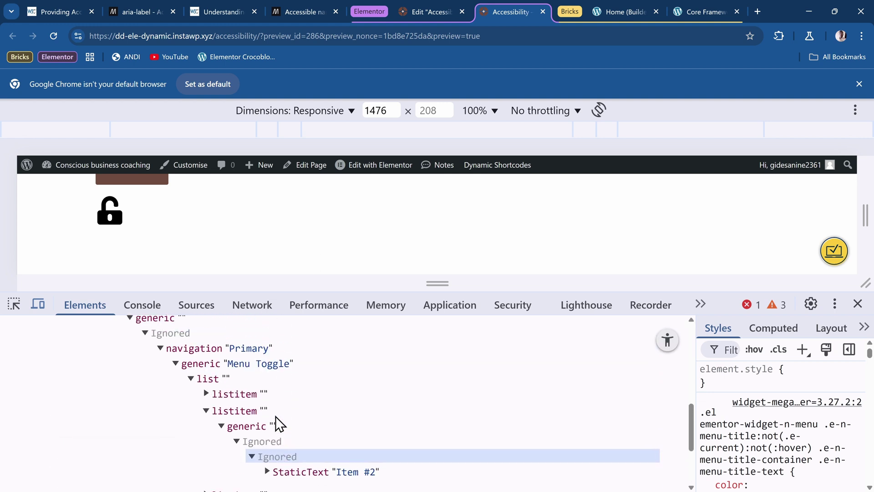
click(191, 379)
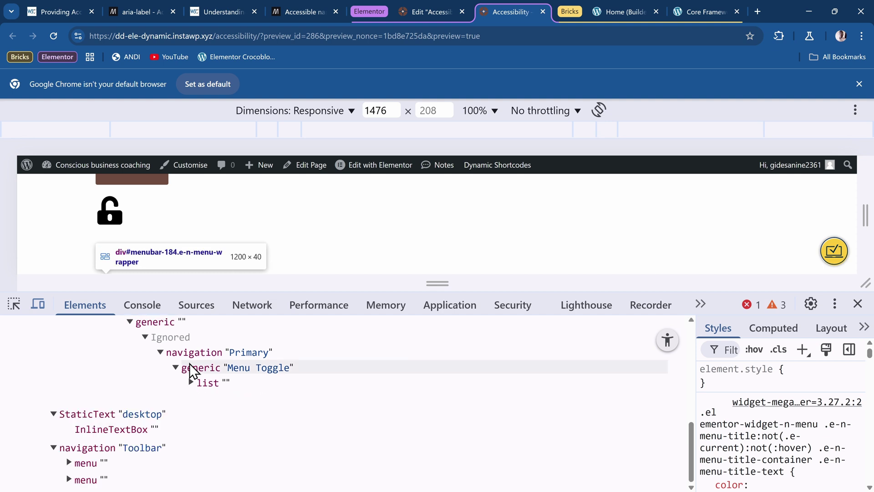
click(160, 353)
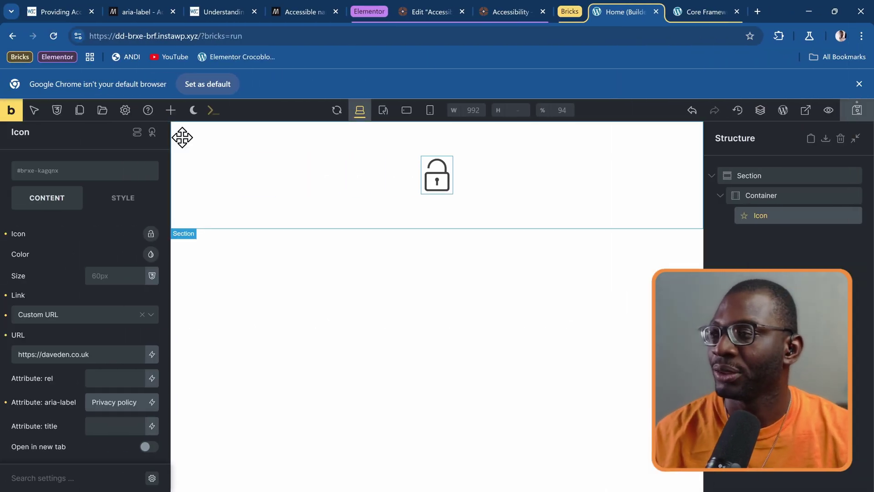
Add a Nav (Nestable) element beside the padlock and set its aria-label to 'Primary'.
click(171, 110)
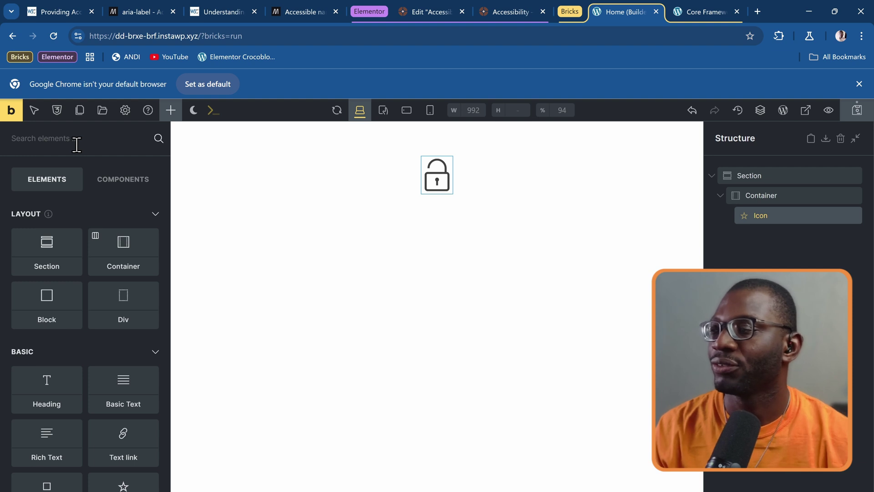
text(nav)
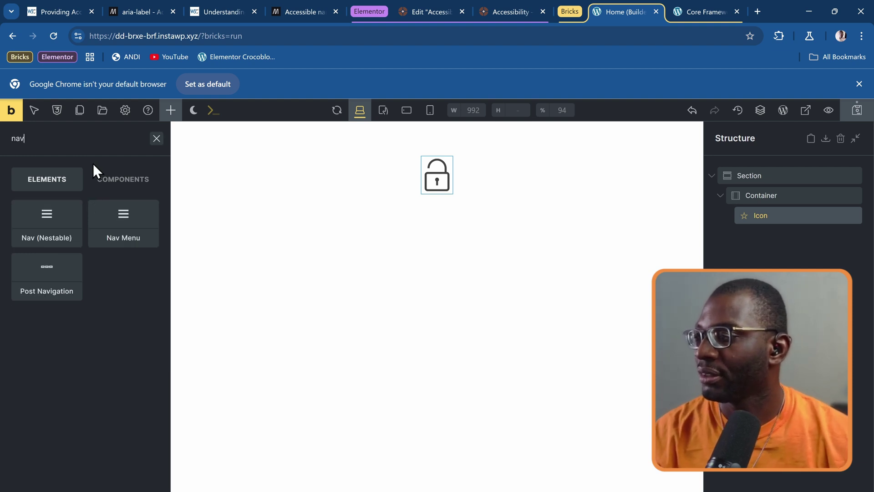
click(53, 227)
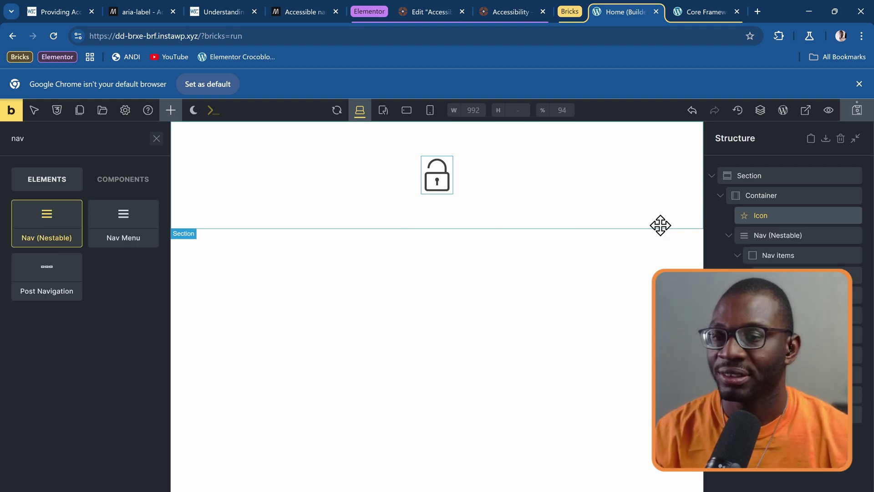
click(807, 234)
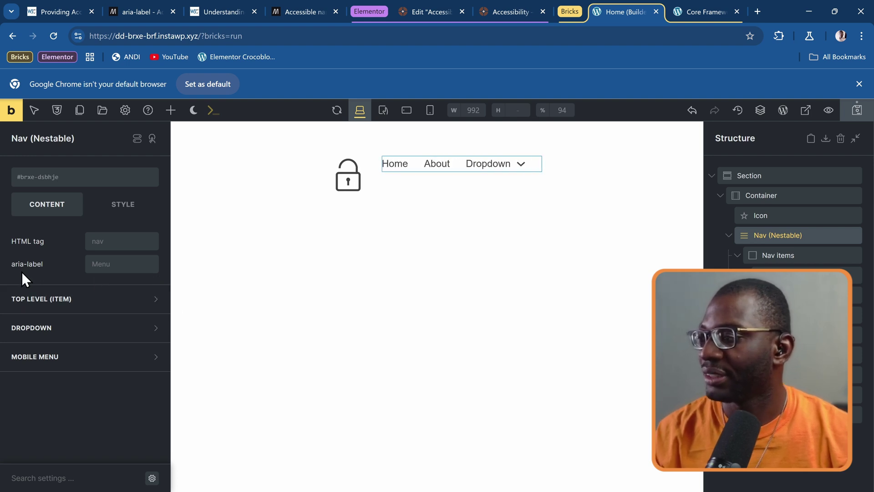
click(115, 263)
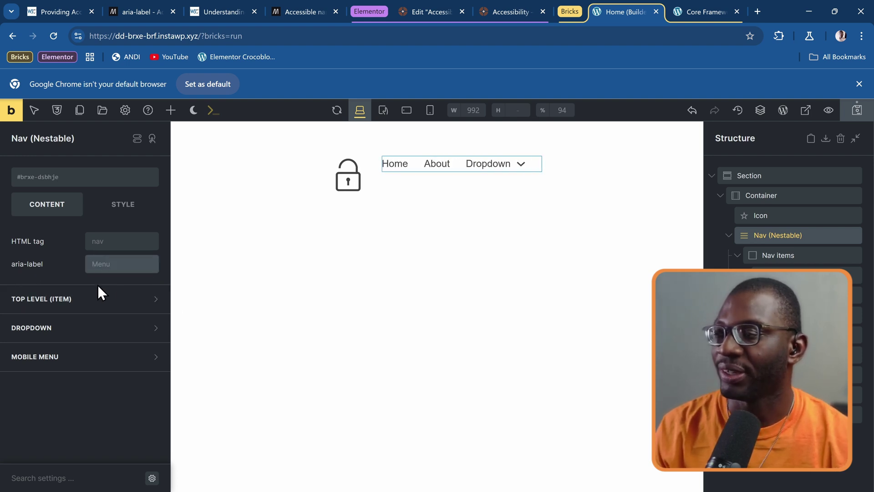
text(Primary)
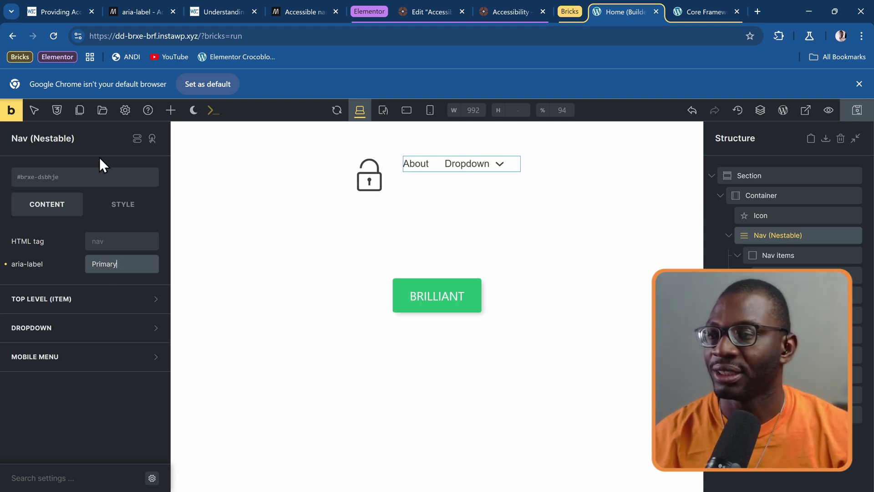
Inspect the Home link in the Bricks front-end preview with DevTools.
click(14, 112)
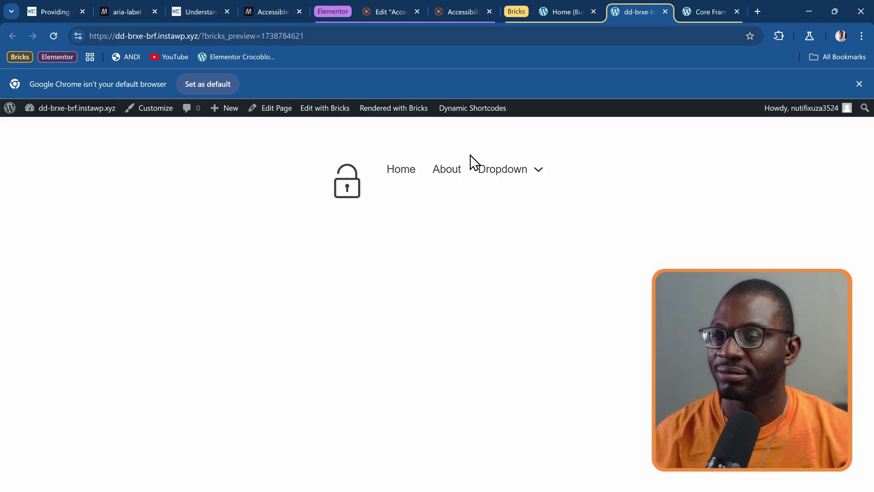
mouse_move(469, 166)
right_click(401, 172)
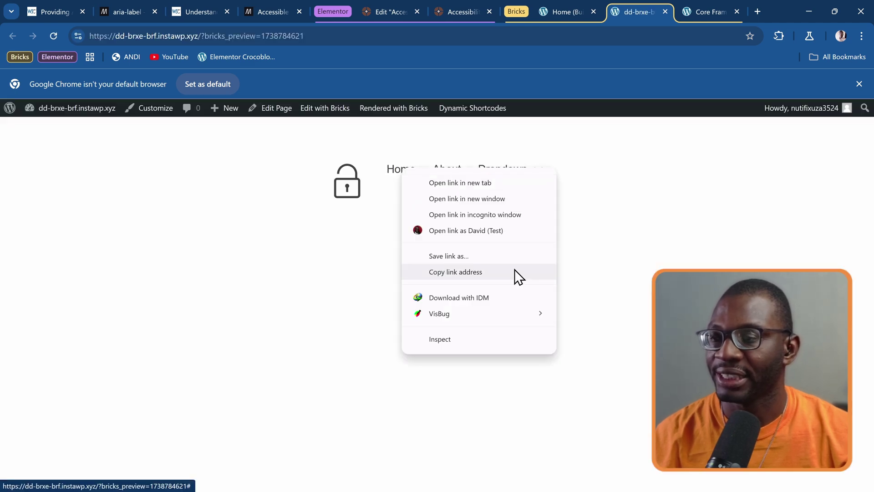
click(463, 341)
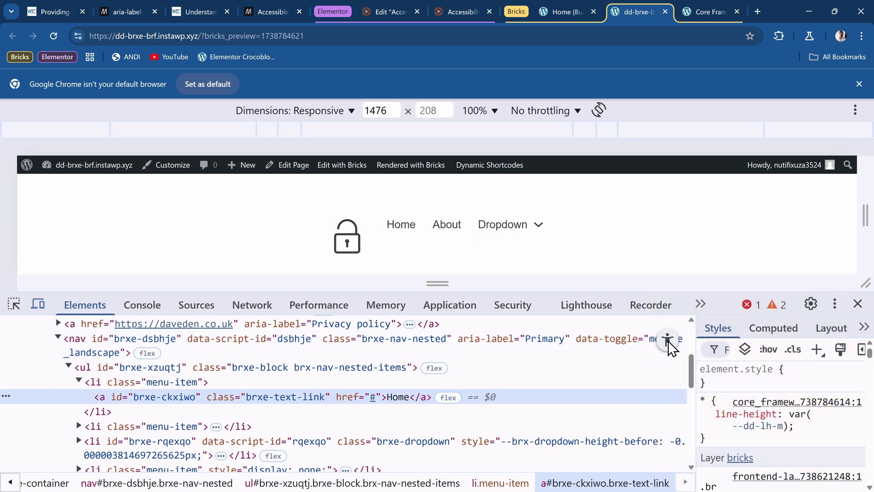
Confirm the accessibility tree shows the Home/About/Dropdown menu as navigation 'Primary'.
click(667, 339)
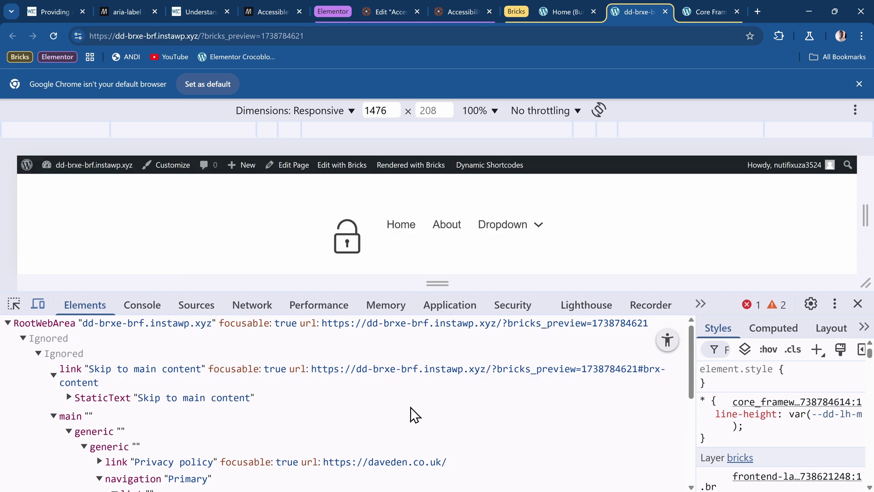
scroll(190, 379, up, 2)
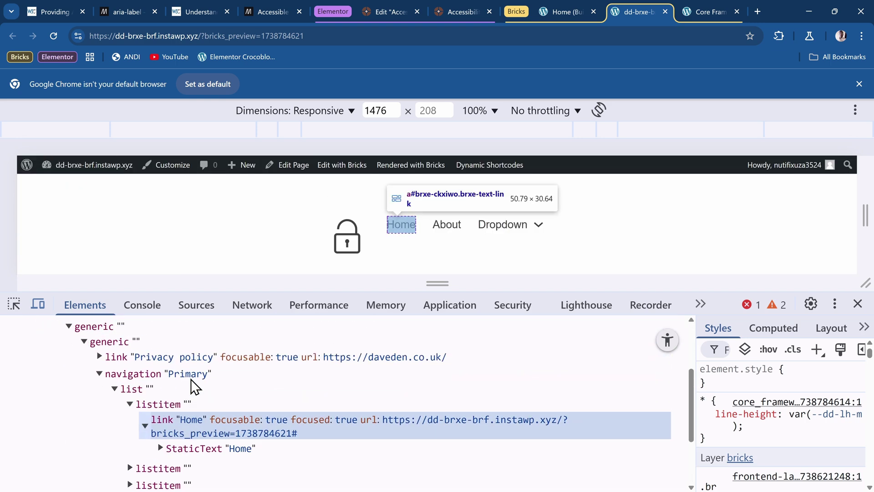
click(98, 391)
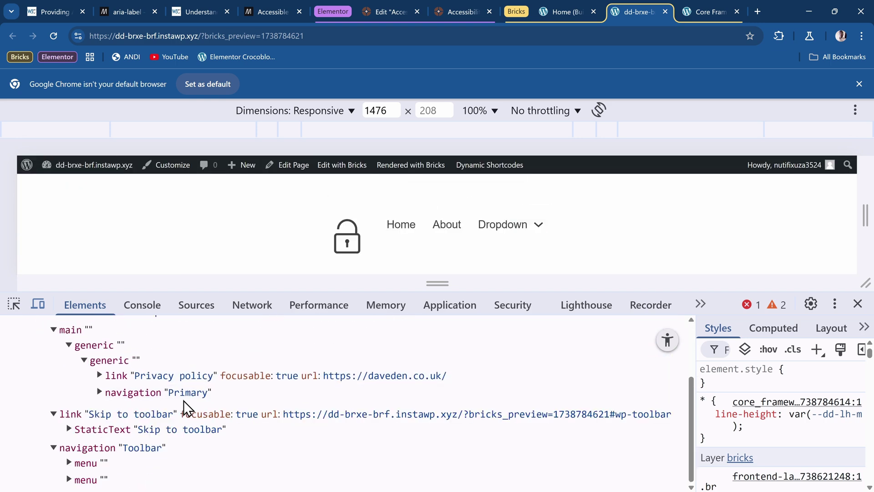